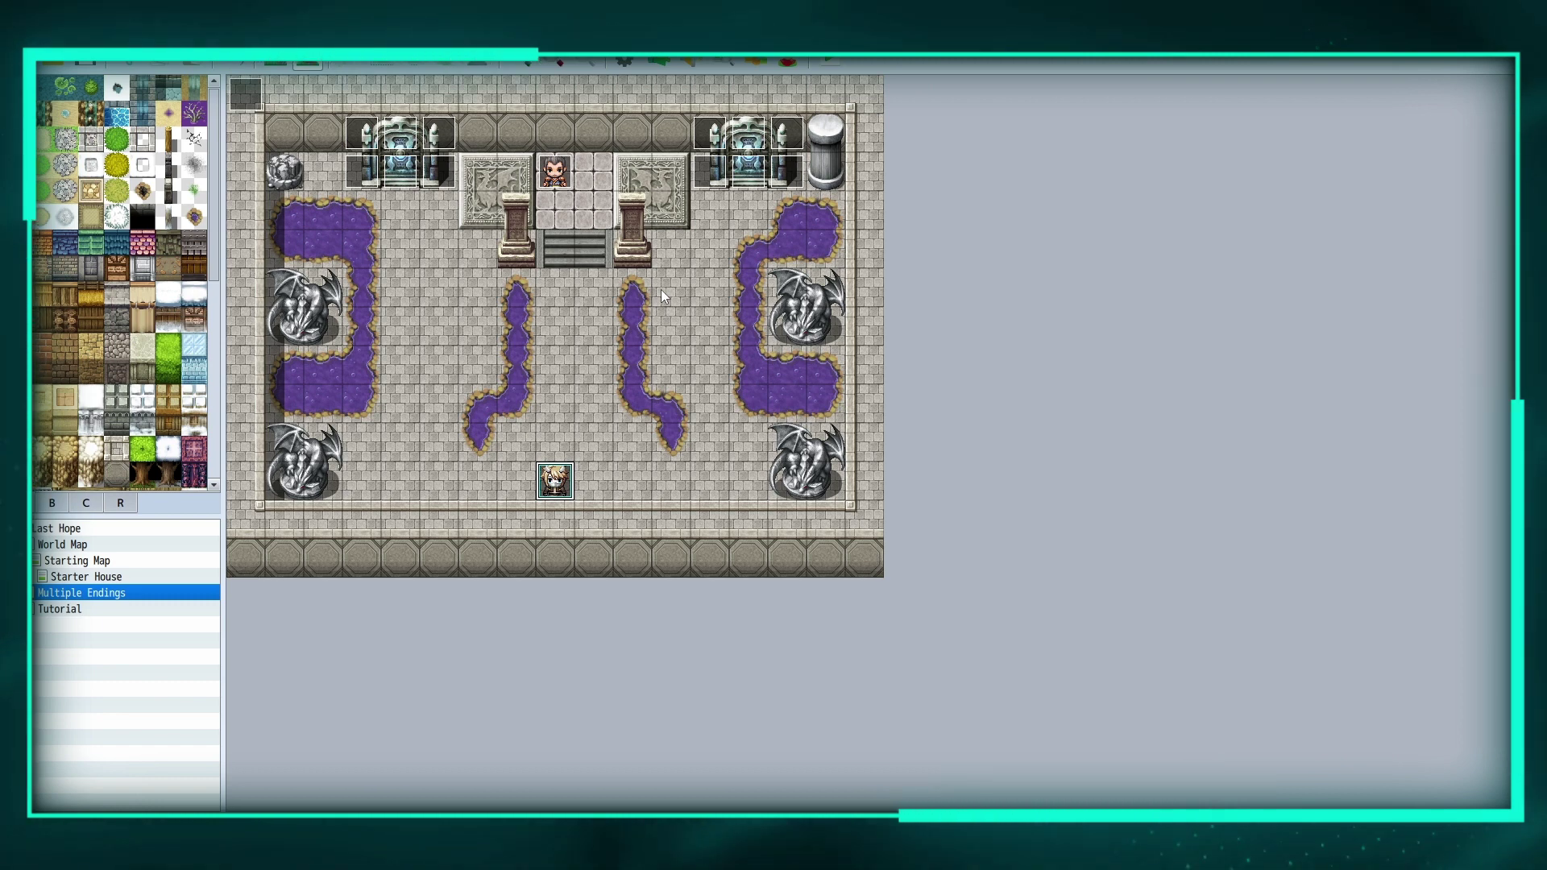
Review the End NPC event's first page, leaving the balloon icon unchanged and checking the Pick Ending switch.
{"action": "double_click", "coordinate": [565, 178]}
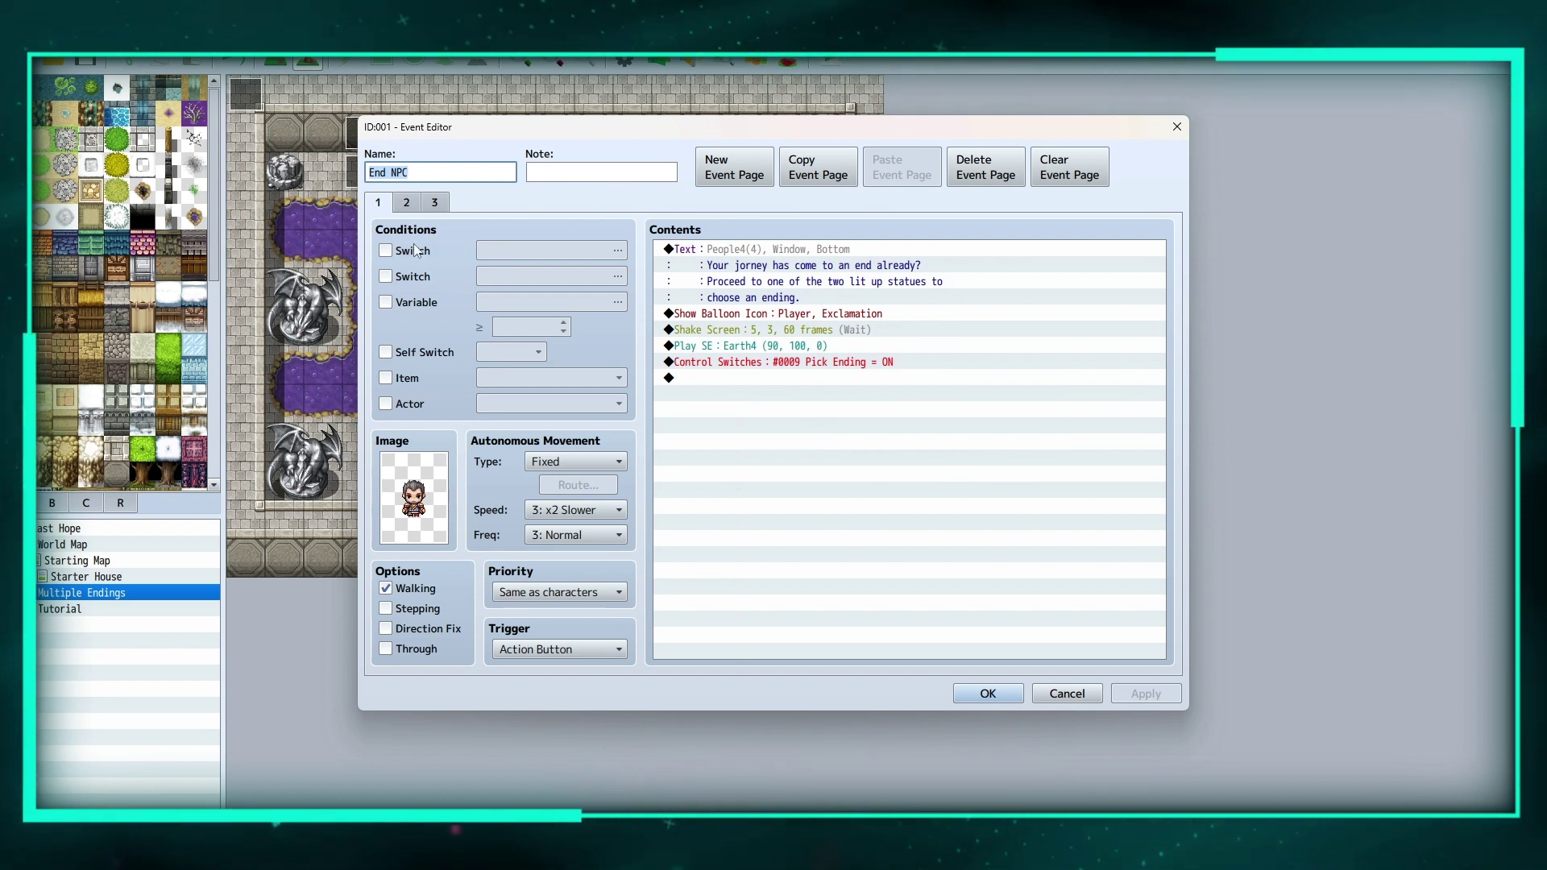
{"action": "double_click", "coordinate": [398, 177]}
{"action": "left_click", "coordinate": [717, 314]}
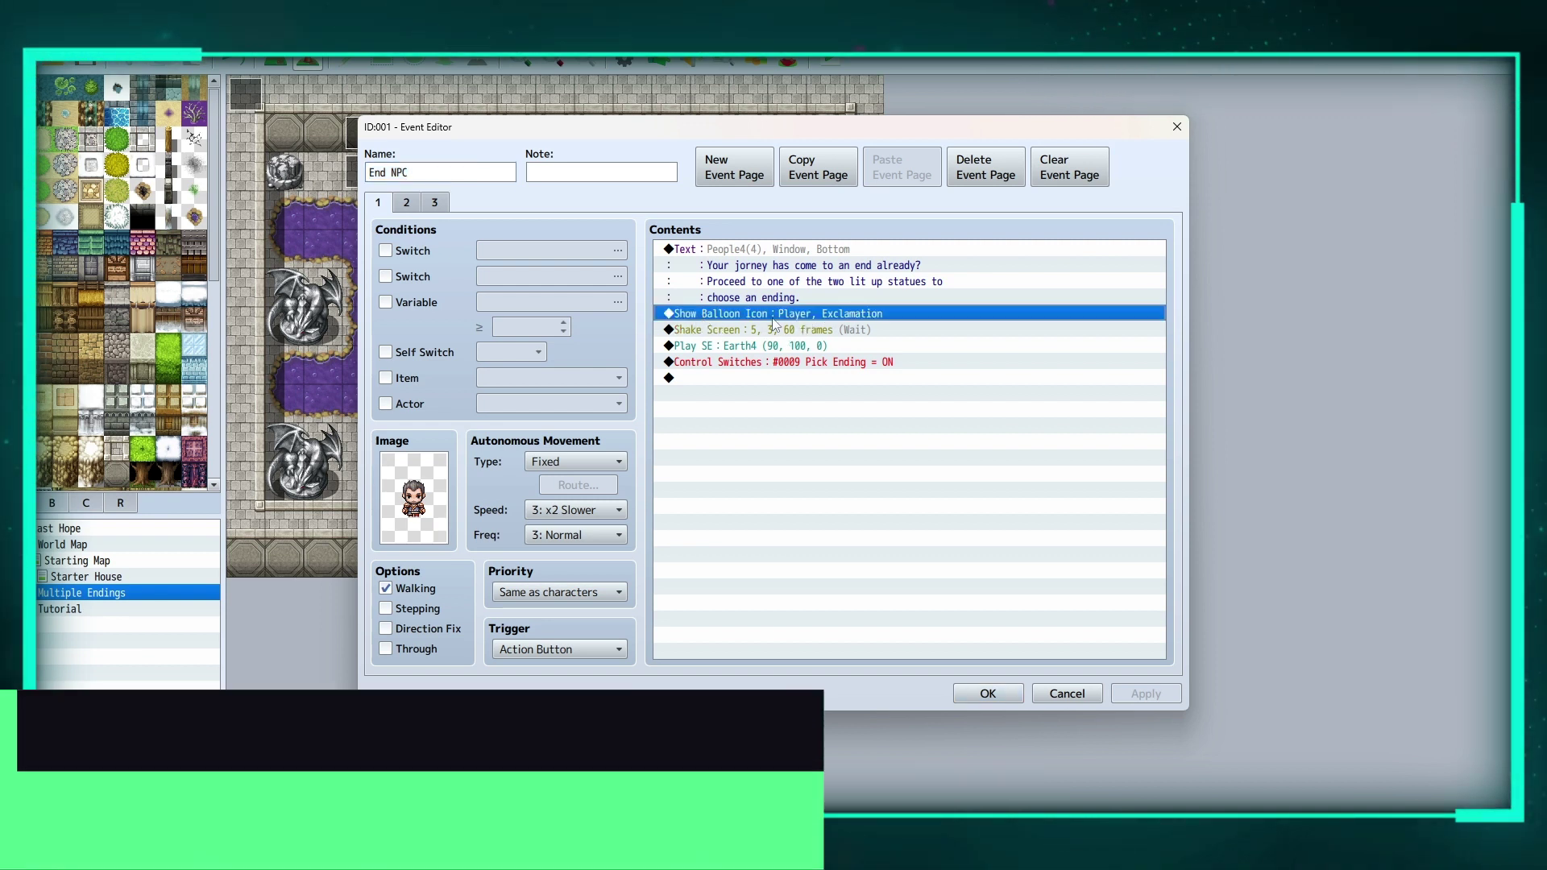
{"action": "right_click", "coordinate": [772, 315]}
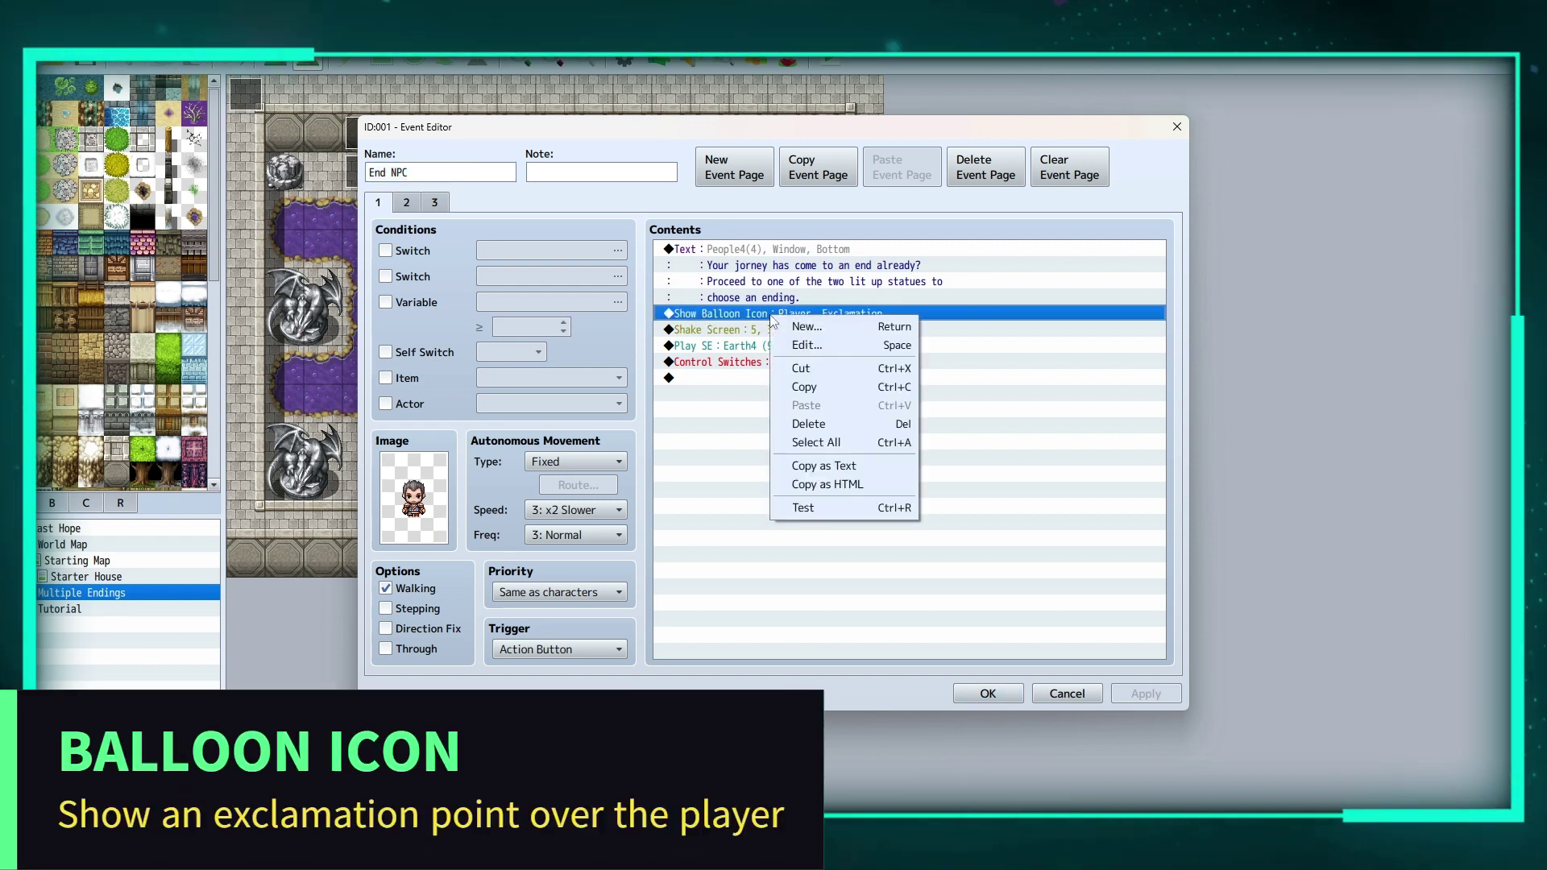
{"action": "left_click", "coordinate": [813, 345]}
{"action": "left_click", "coordinate": [871, 504]}
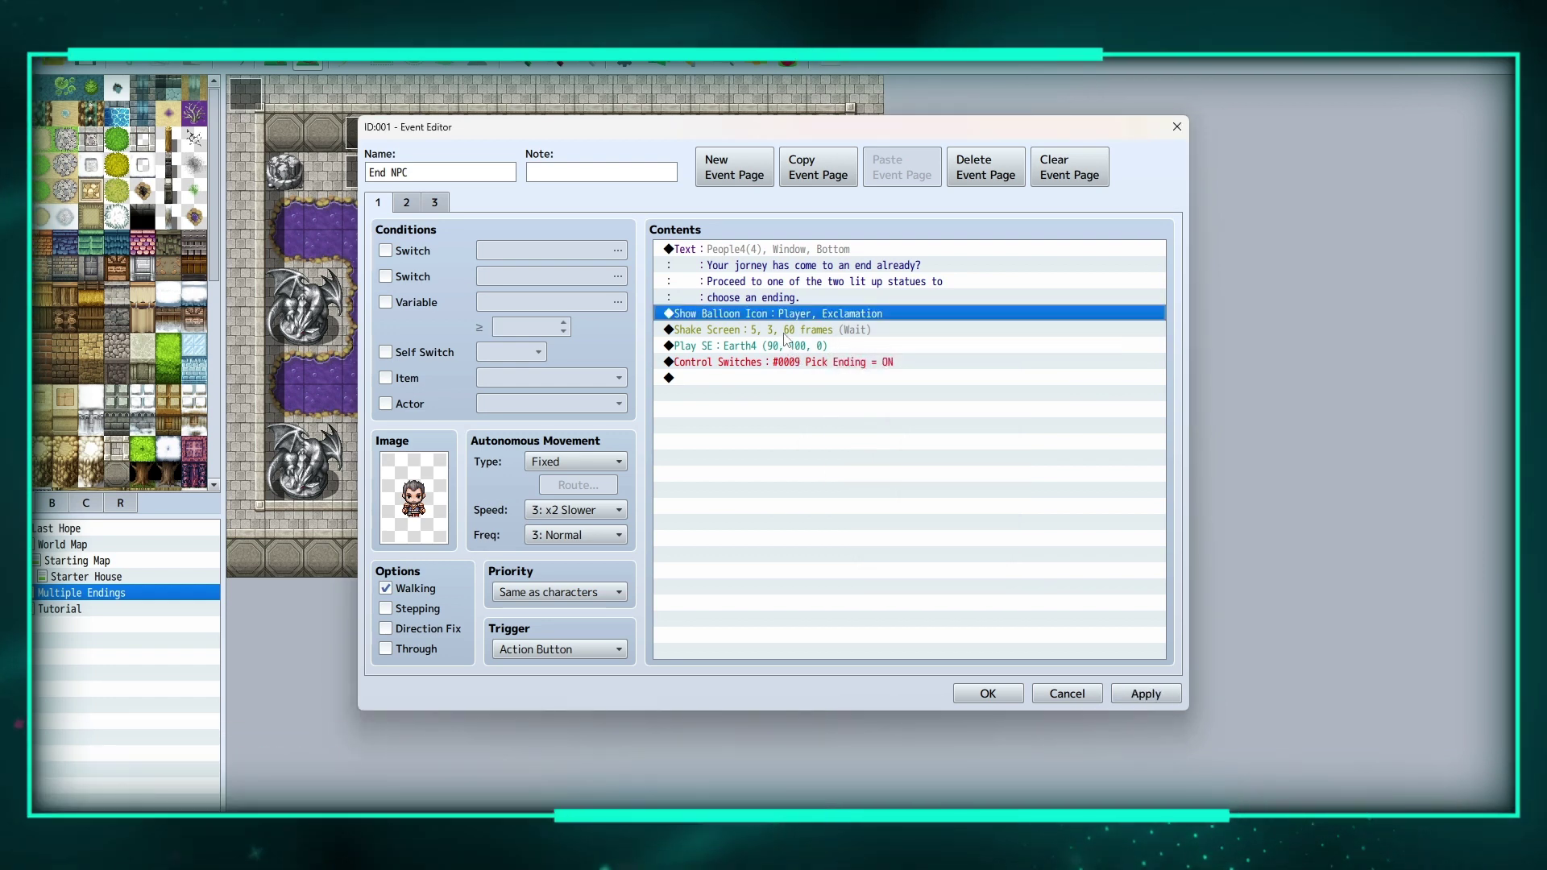
{"action": "key", "text": "Down"}
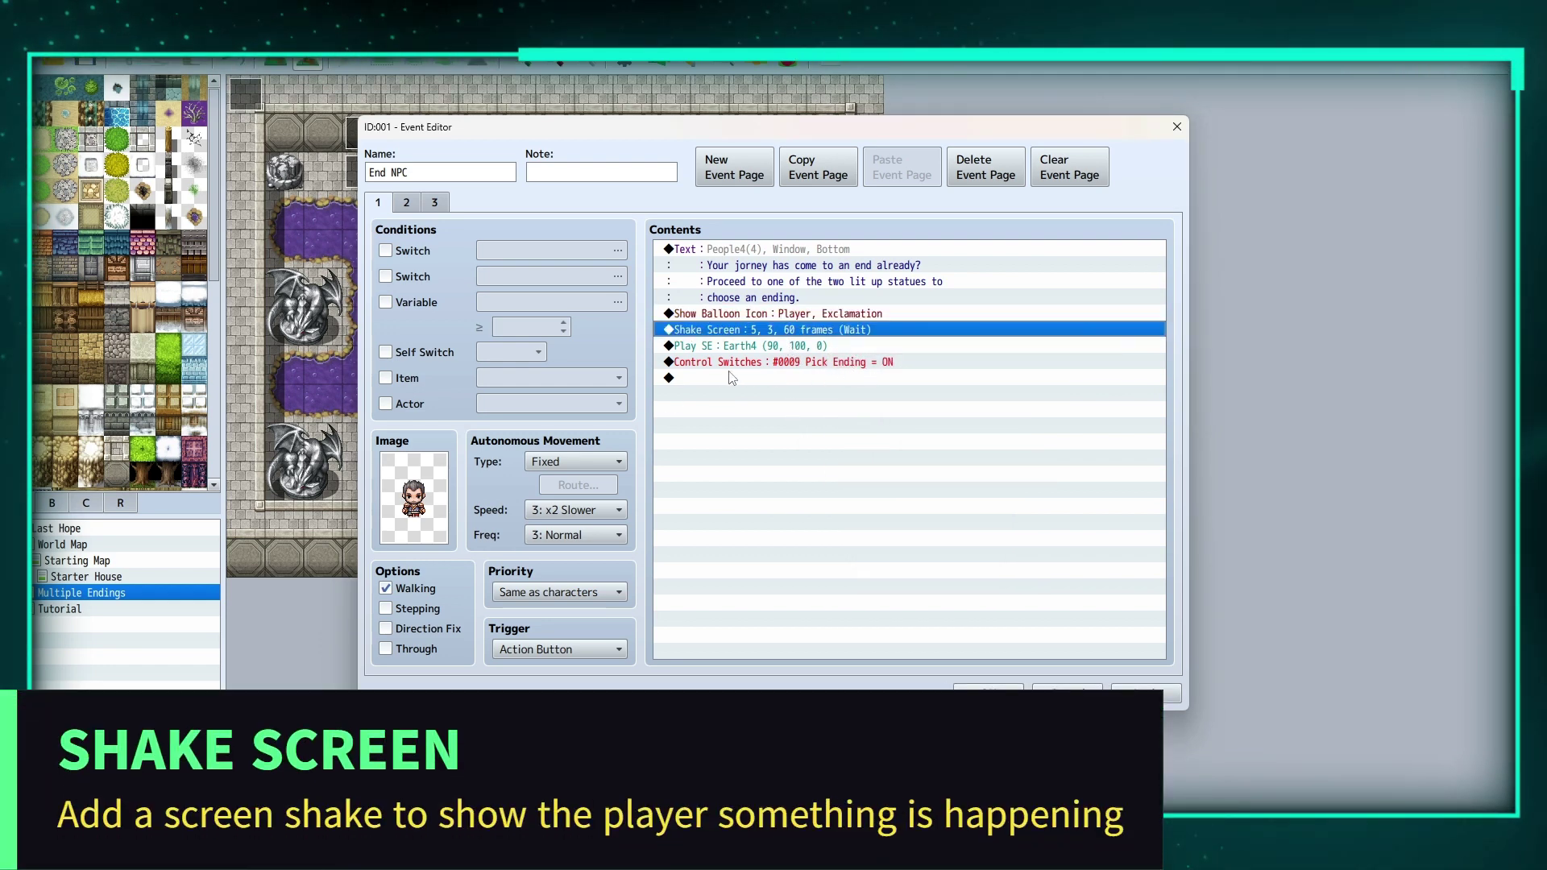
{"action": "key", "text": "Down"}
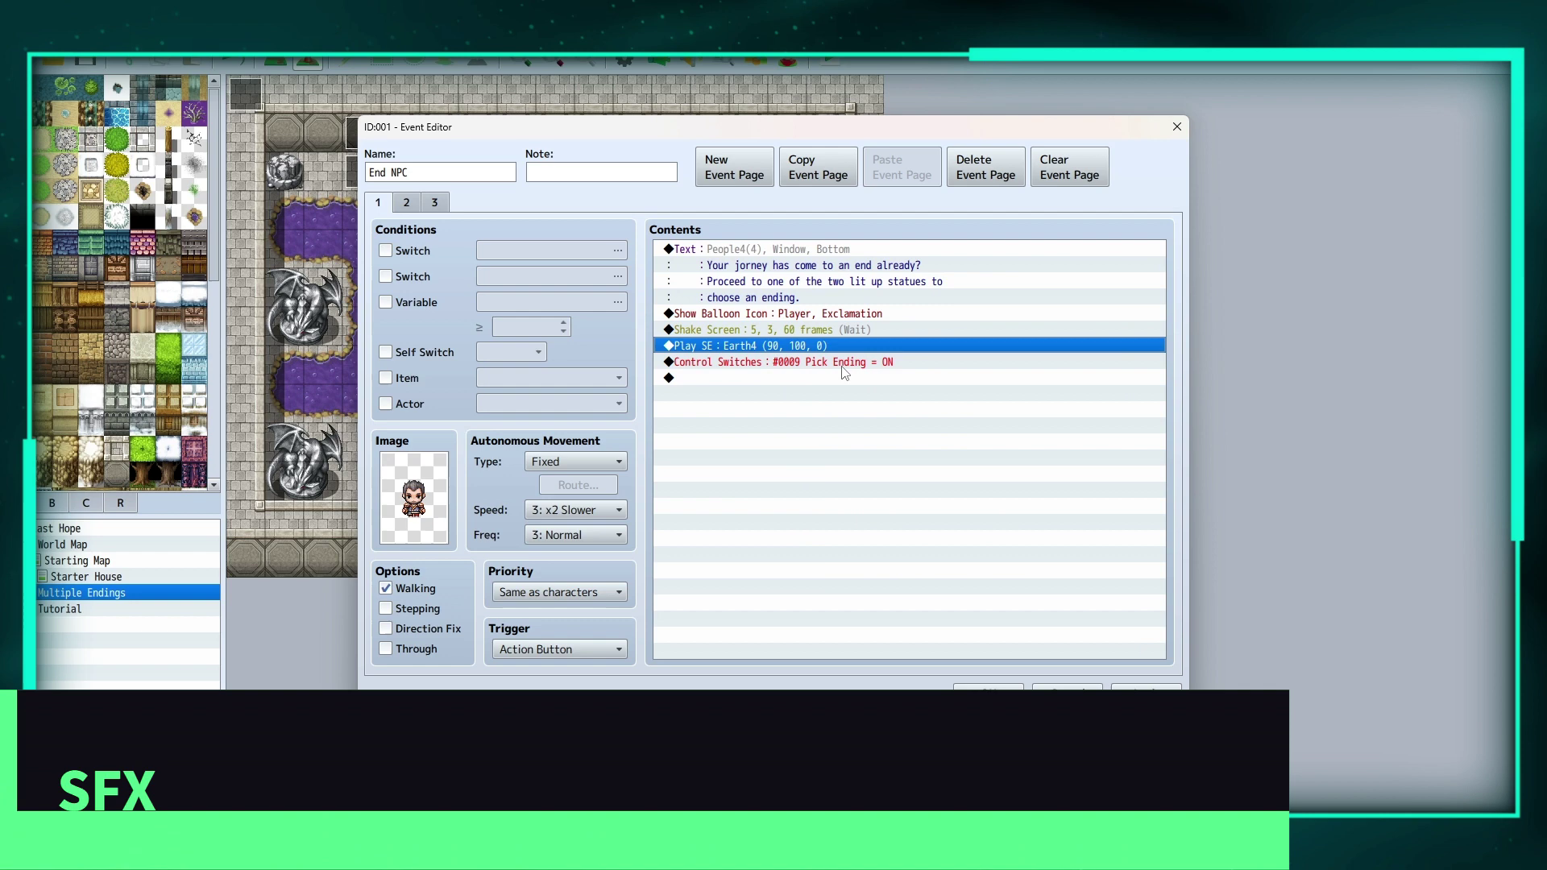
{"action": "left_click", "coordinate": [838, 364]}
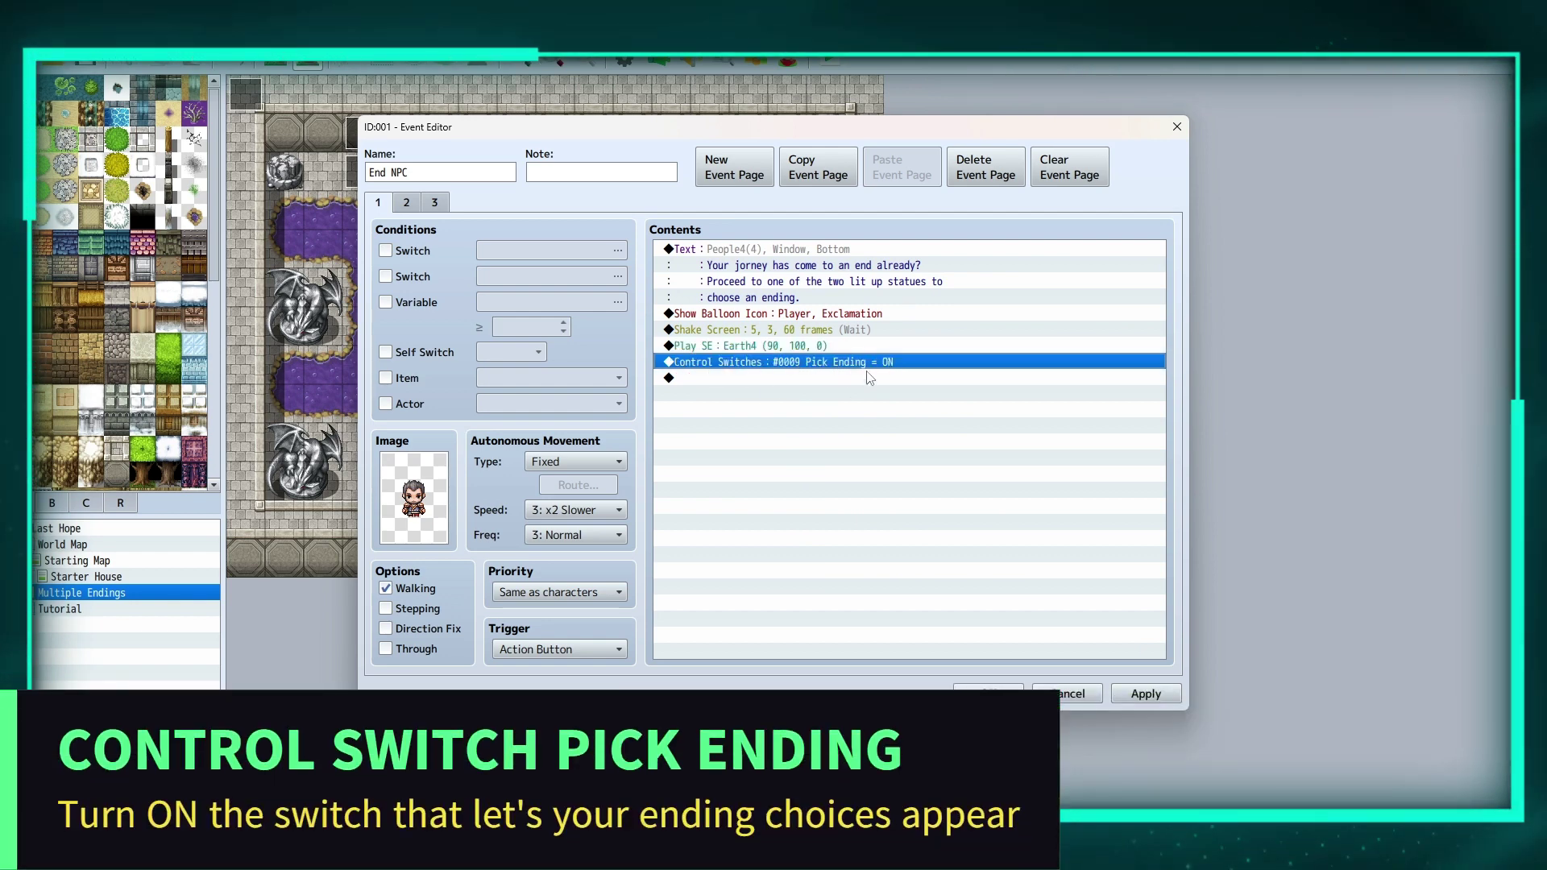
{"action": "left_click", "coordinate": [987, 693]}
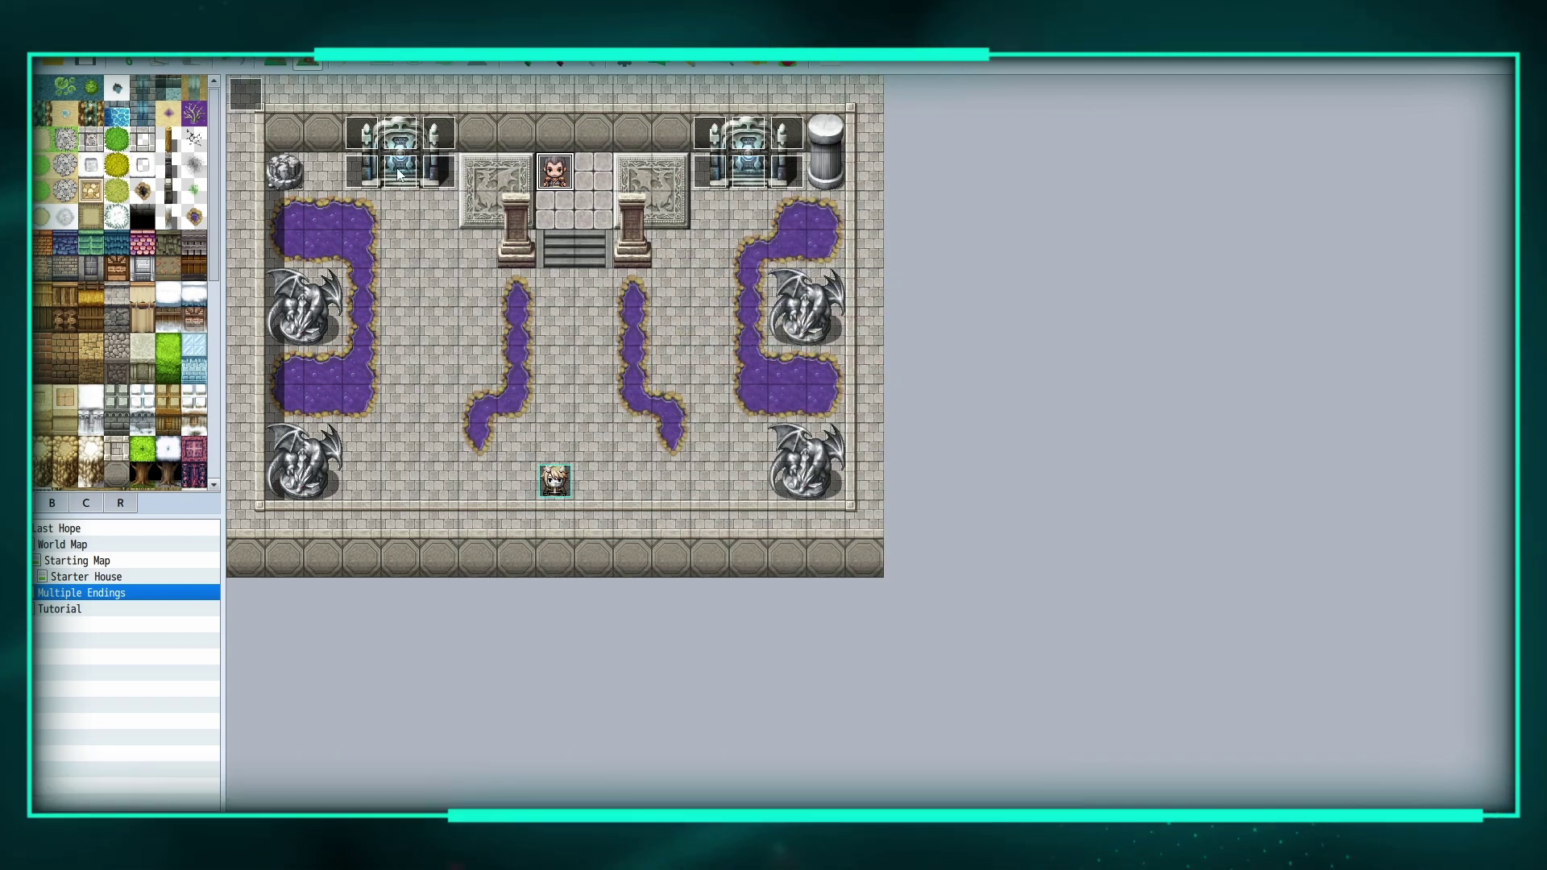
Inspect the tiles and events beside the left and right statues.
{"action": "left_click", "coordinate": [402, 131]}
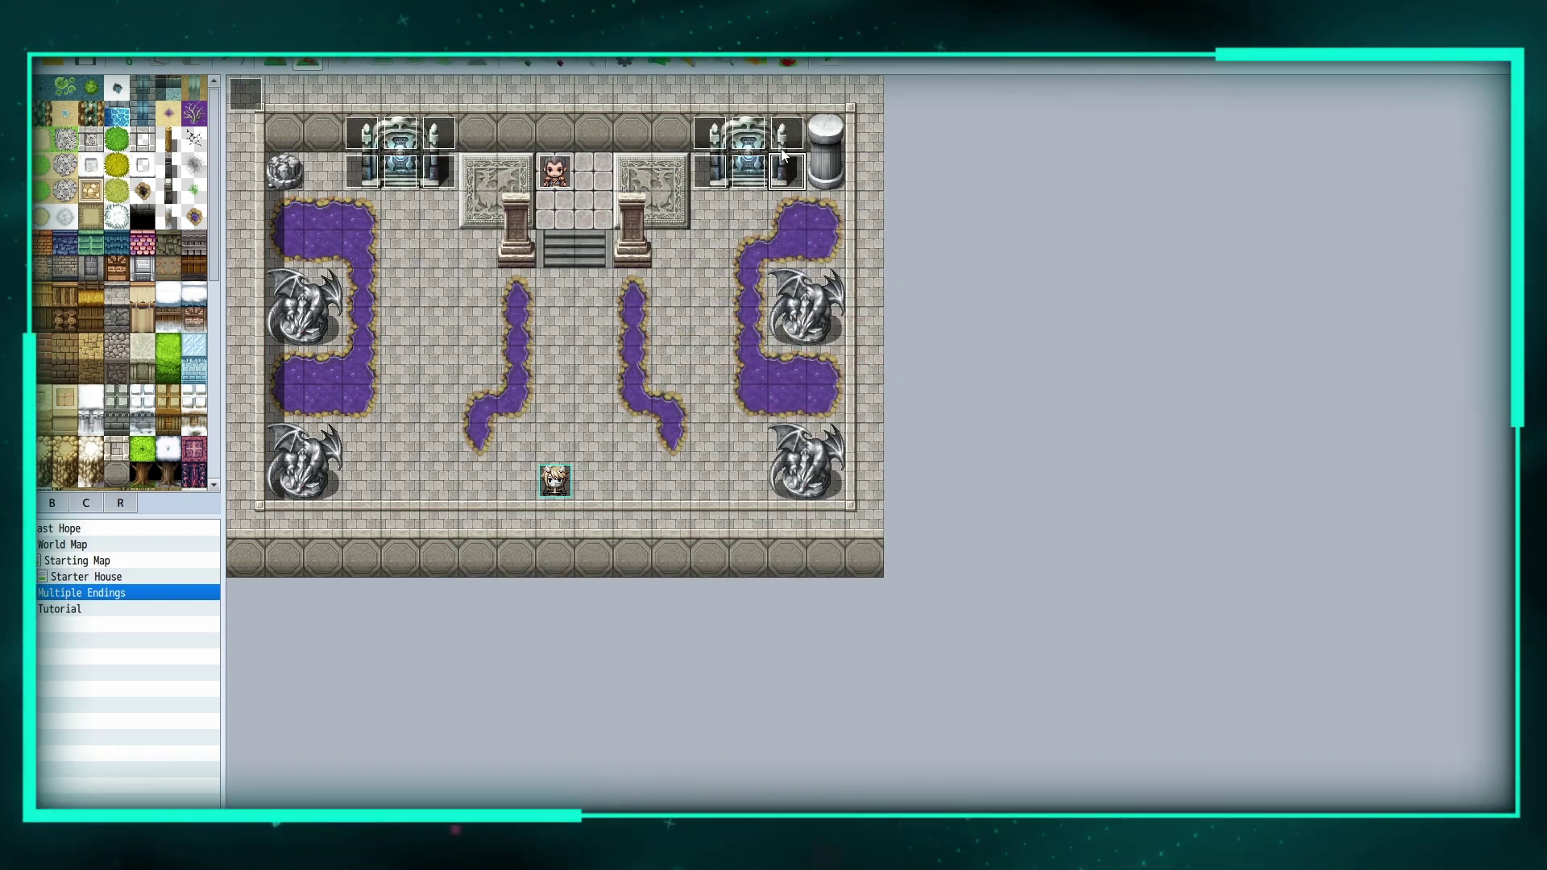
{"action": "left_click", "coordinate": [742, 142]}
{"action": "left_click", "coordinate": [711, 136]}
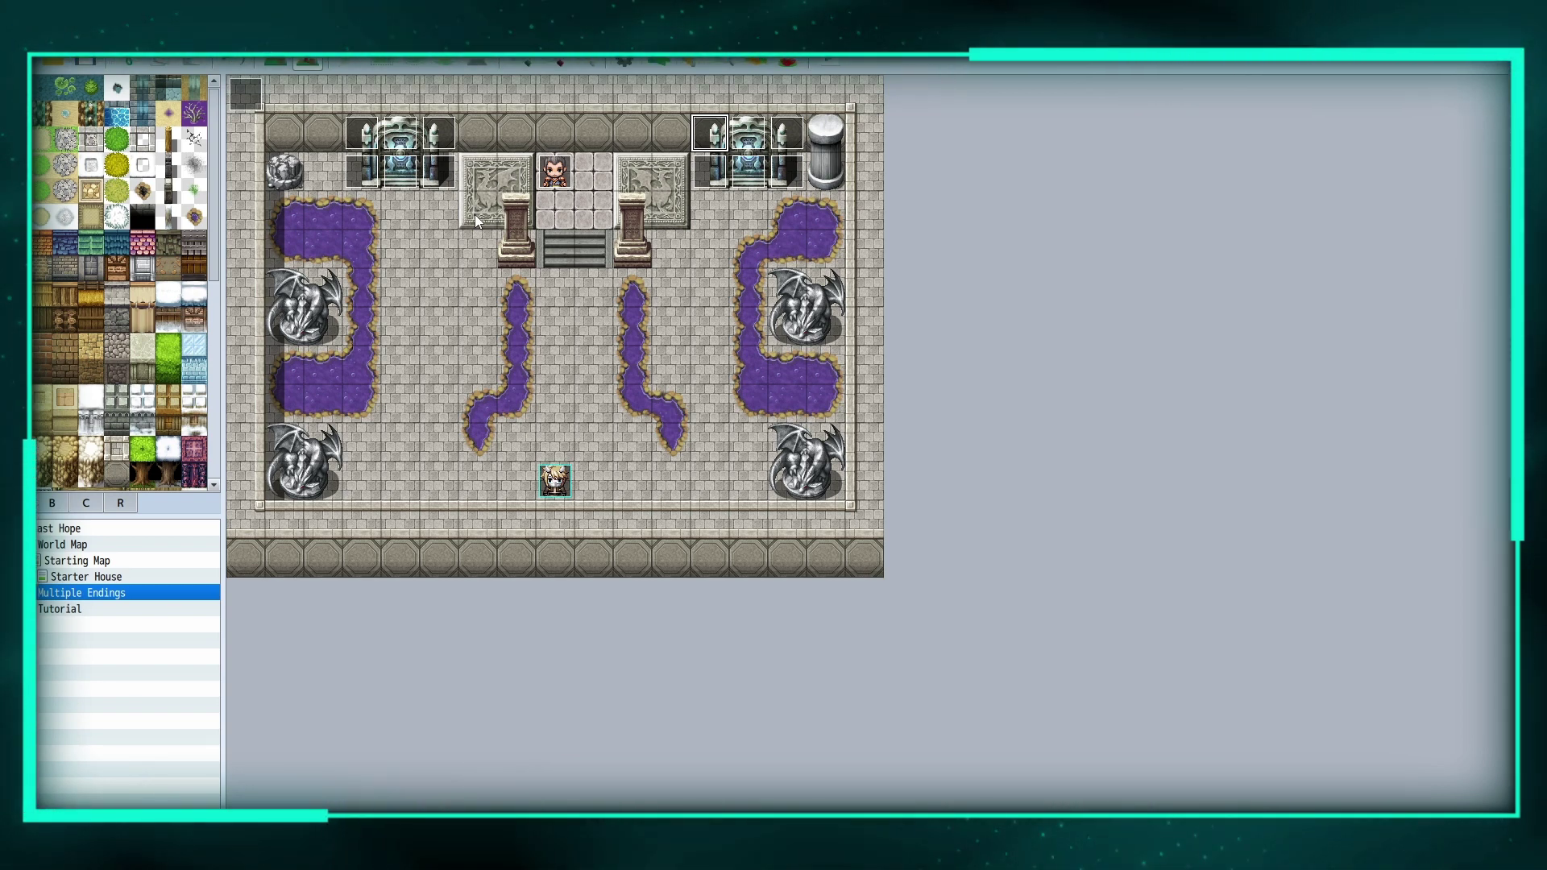
{"action": "double_click", "coordinate": [394, 168]}
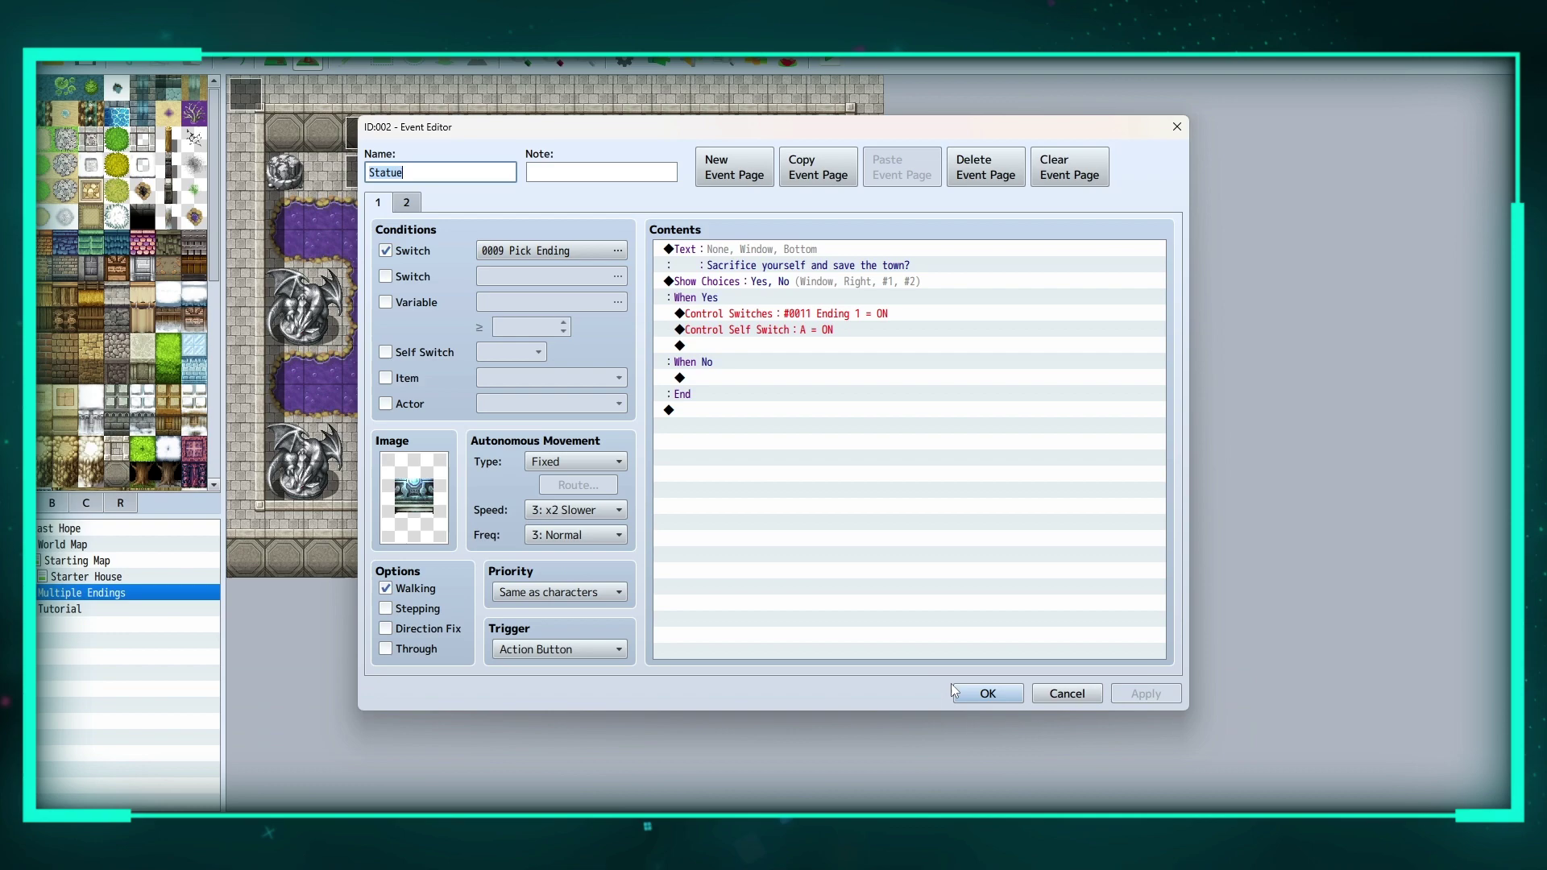
{"action": "left_click", "coordinate": [966, 697]}
{"action": "double_click", "coordinate": [366, 166]}
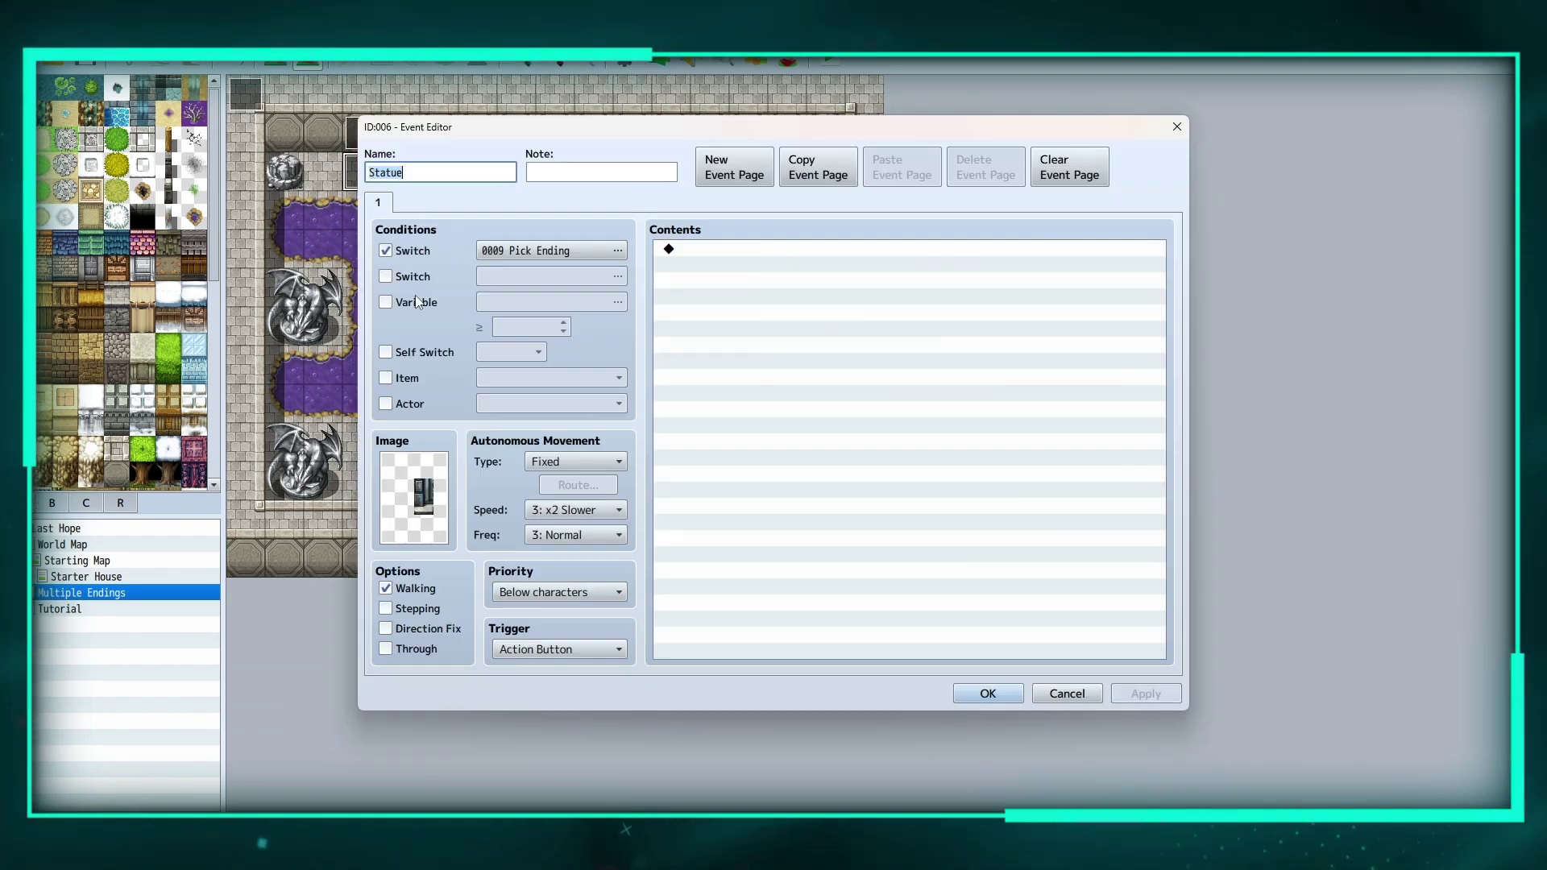
{"action": "left_click", "coordinate": [988, 694]}
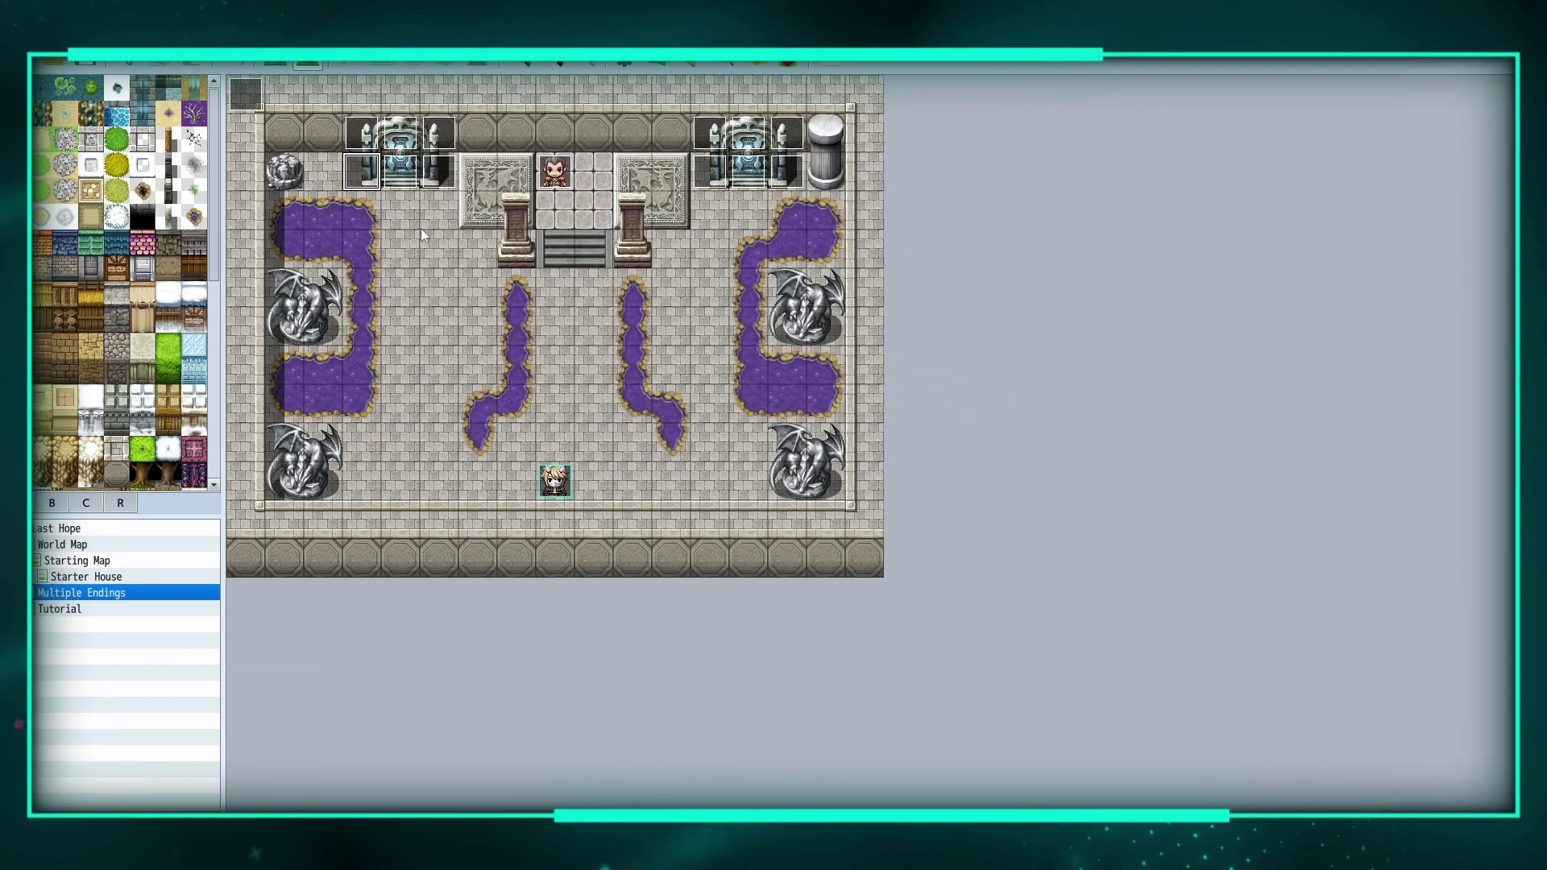
Check a statue event's image without changing it.
{"action": "double_click", "coordinate": [438, 182]}
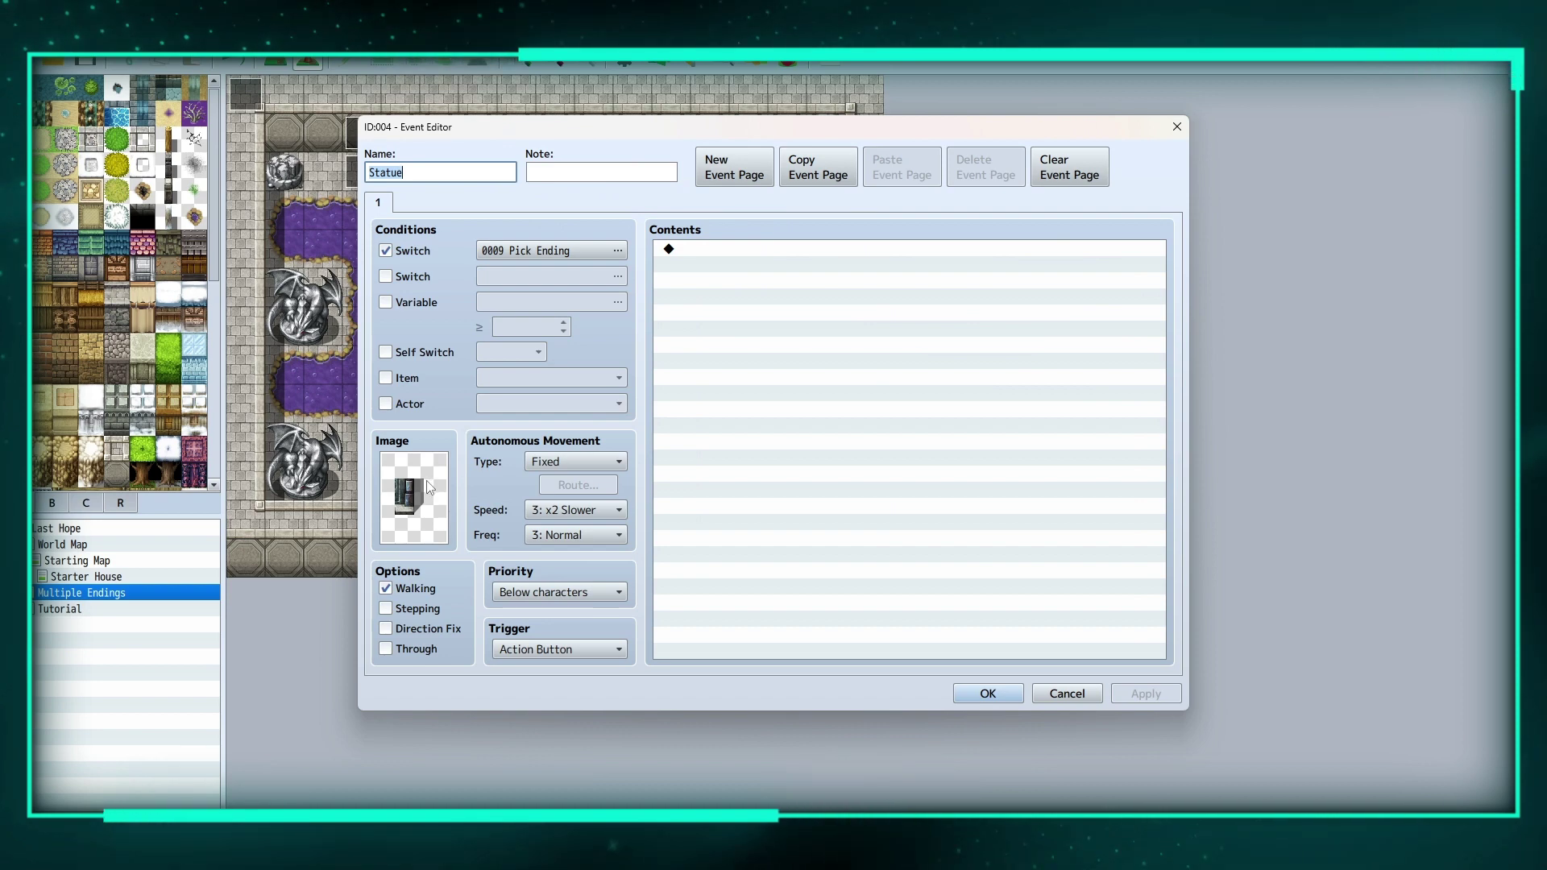
{"action": "double_click", "coordinate": [413, 497]}
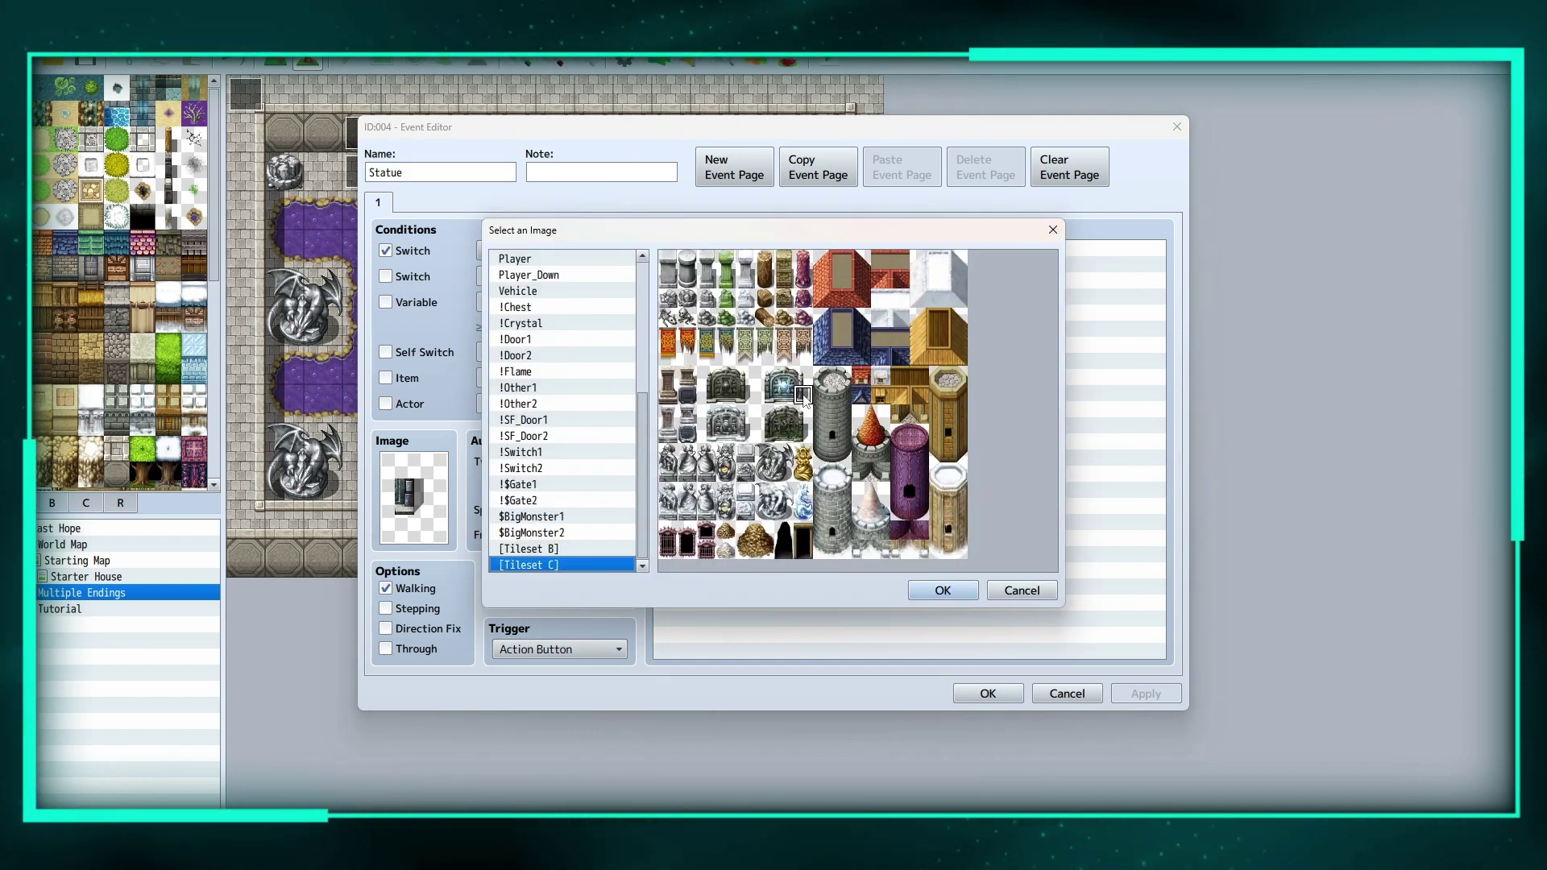
{"action": "left_click", "coordinate": [942, 591]}
{"action": "left_click", "coordinate": [966, 692]}
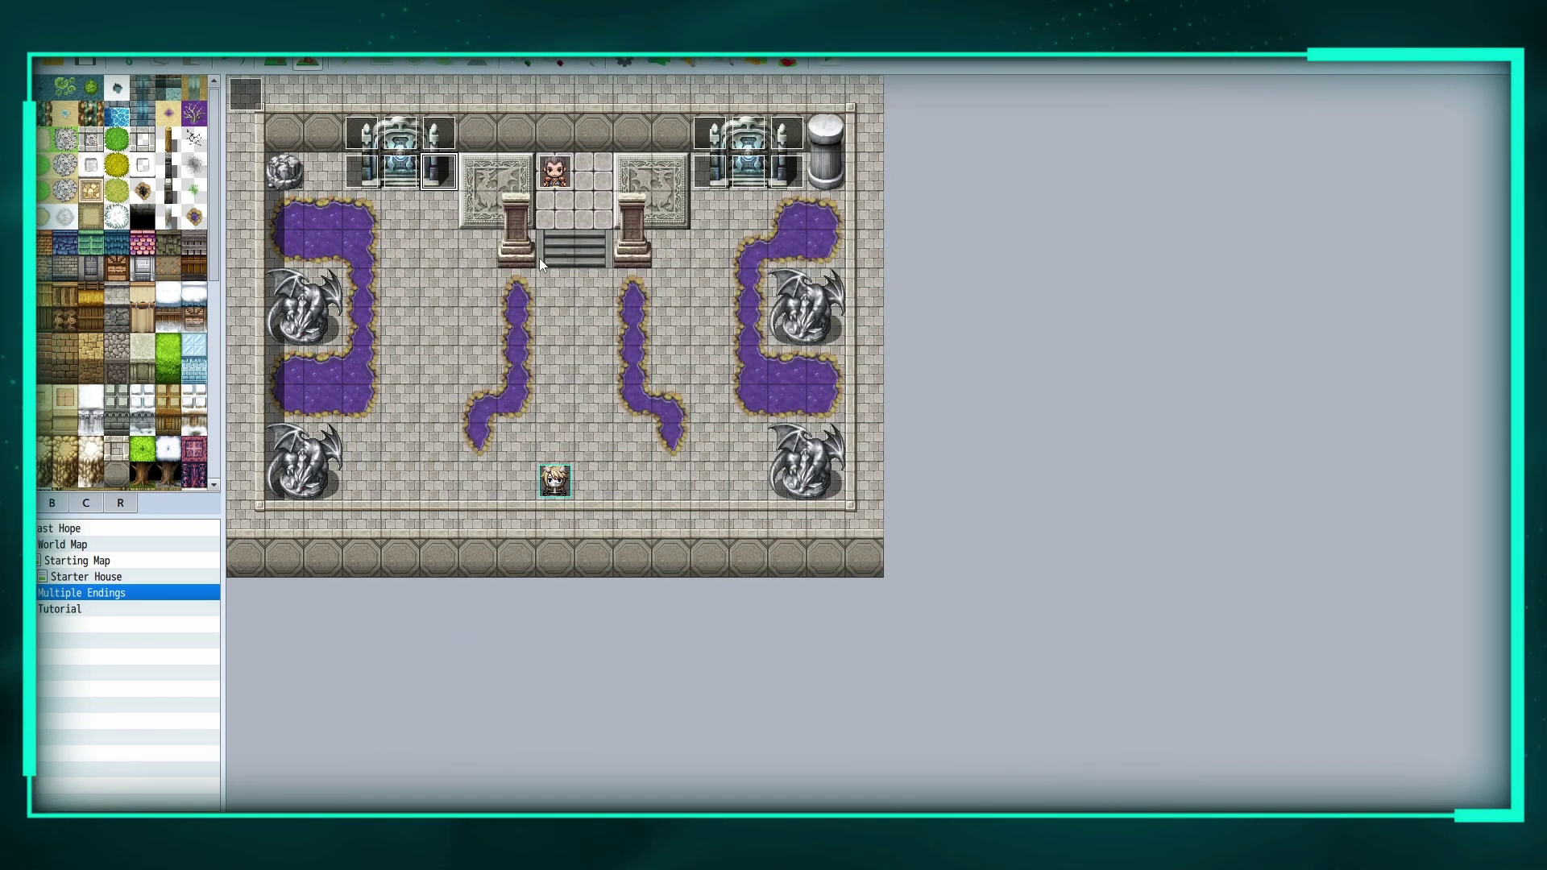
Review the Self Switch A pages of the sacrifice (left) and right statue events.
{"action": "double_click", "coordinate": [401, 167]}
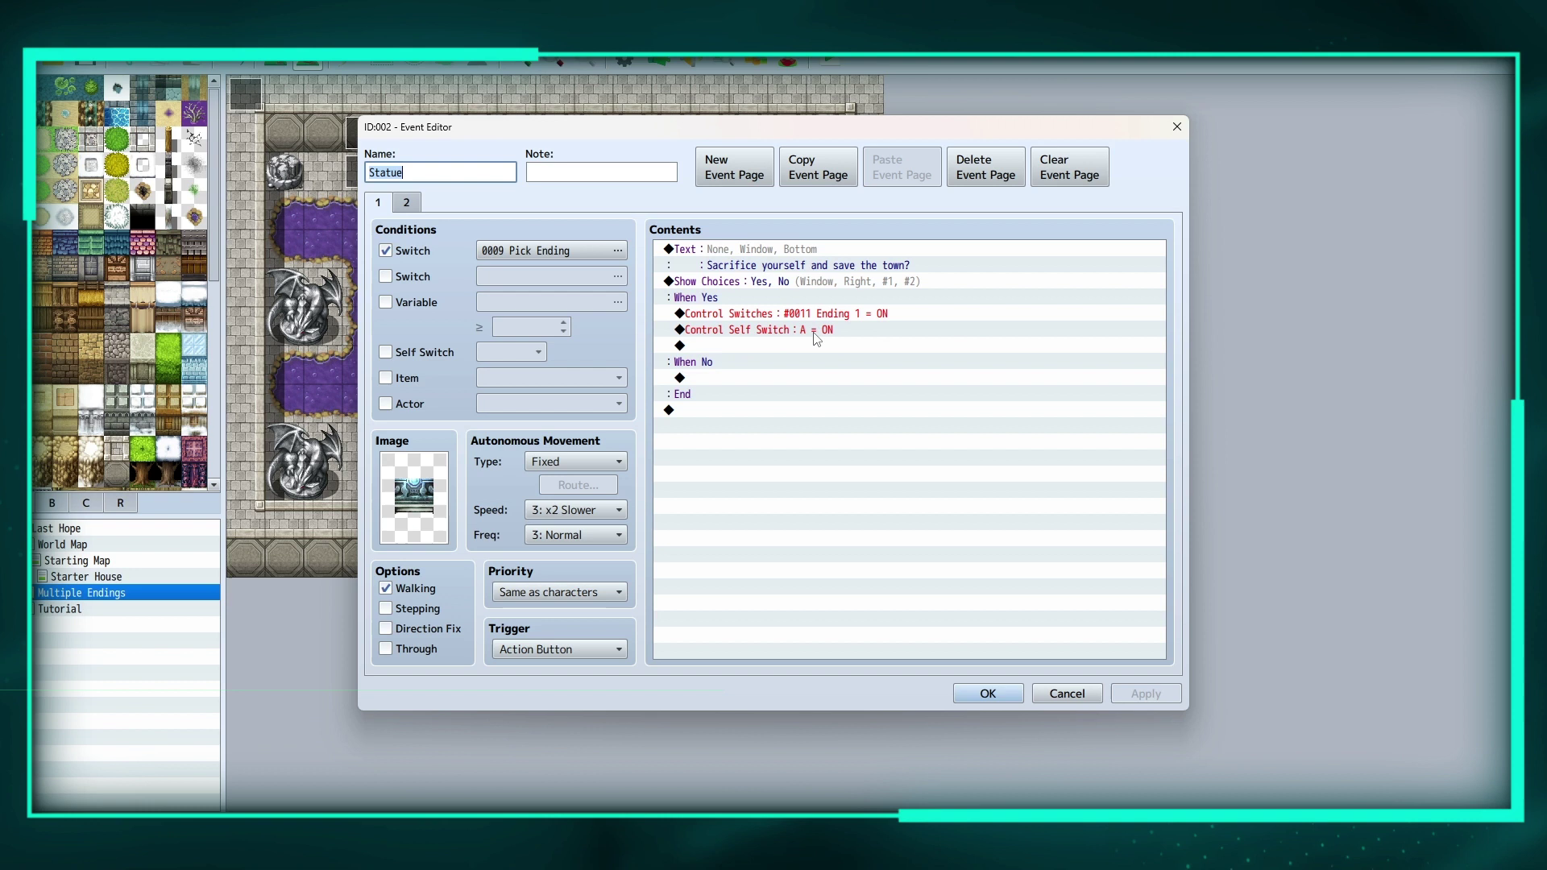
{"action": "left_click", "coordinate": [407, 203]}
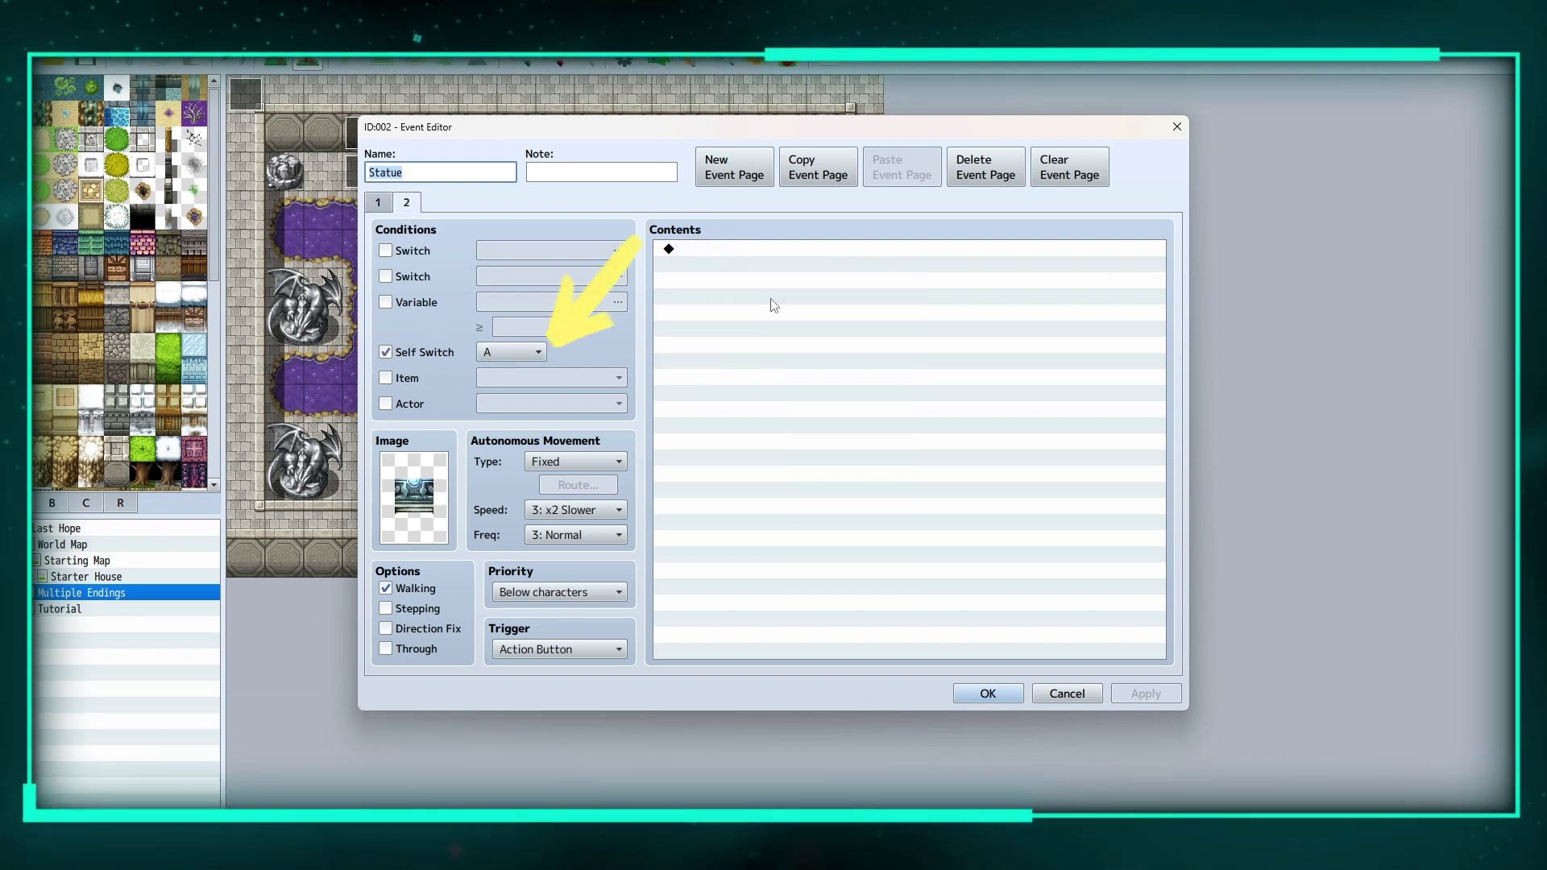
{"action": "left_click", "coordinate": [996, 698]}
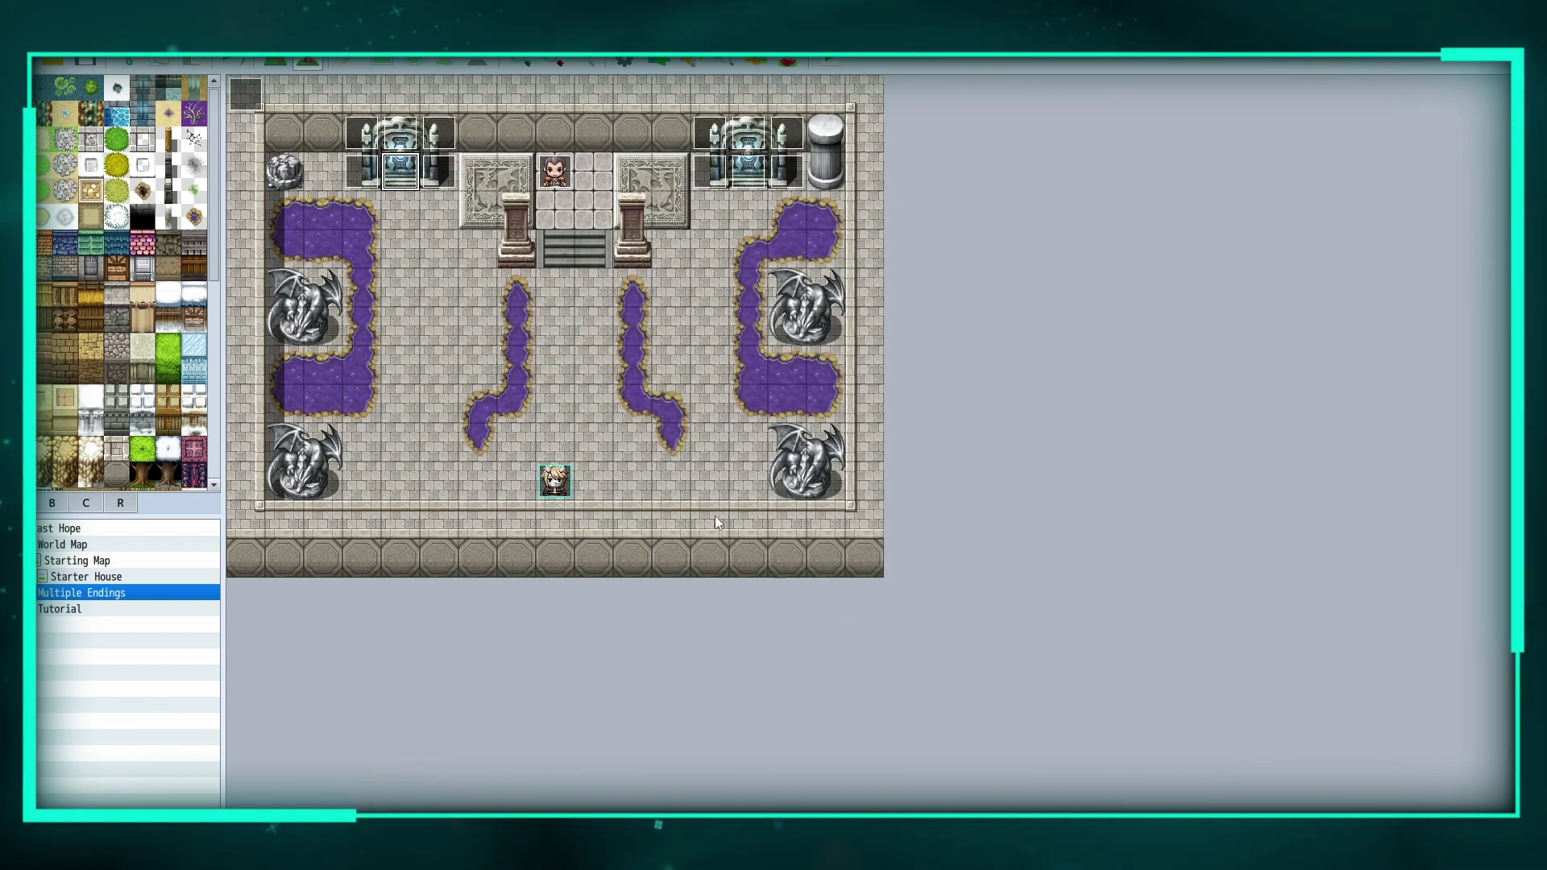
{"action": "double_click", "coordinate": [743, 170]}
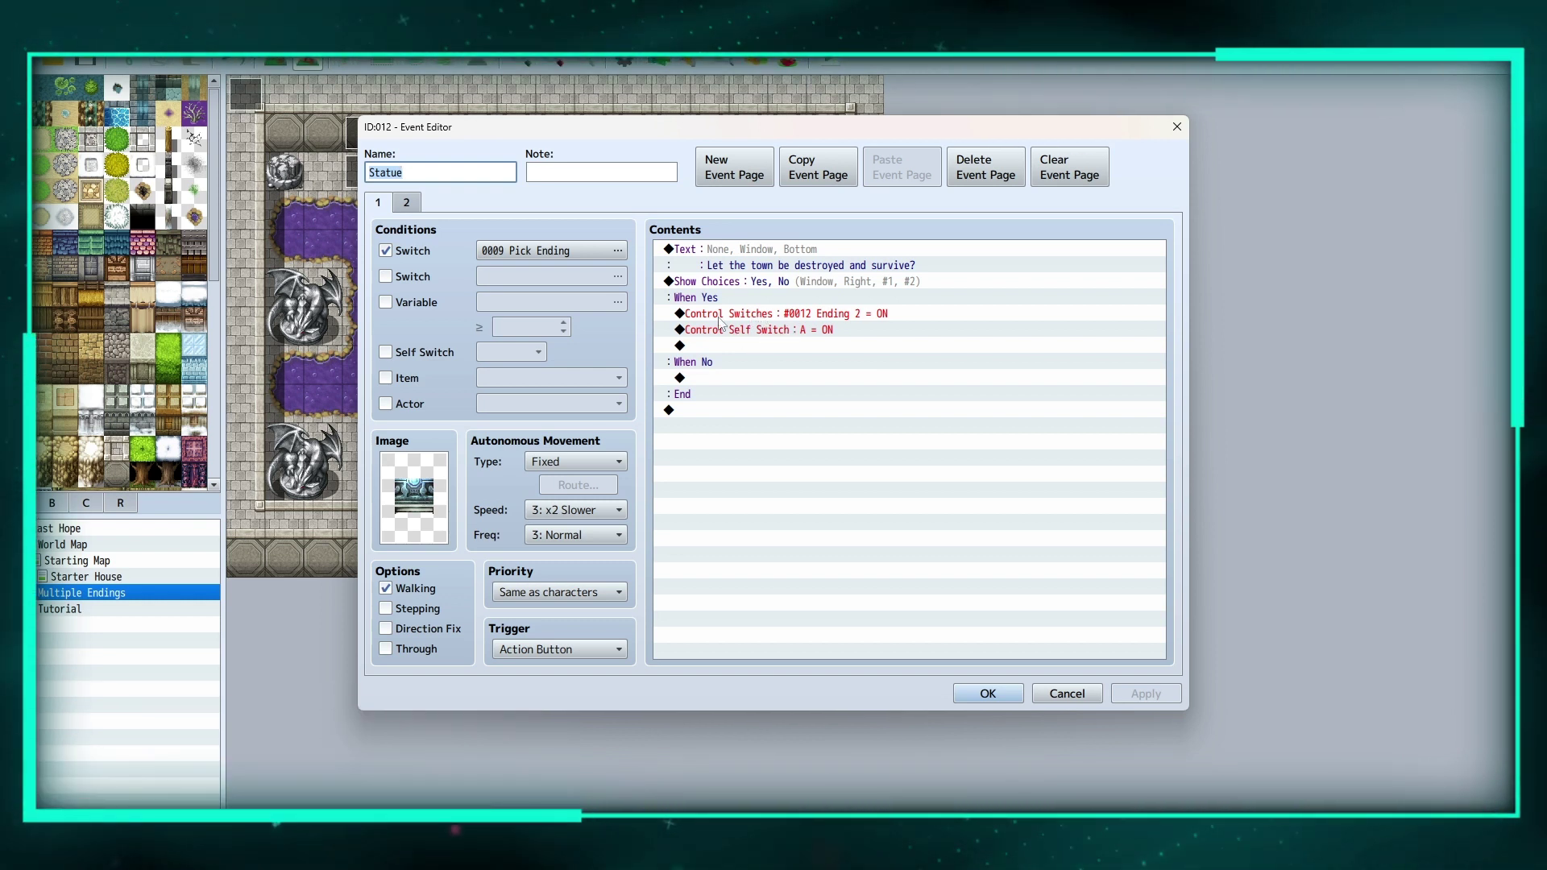
{"action": "left_click", "coordinate": [406, 202]}
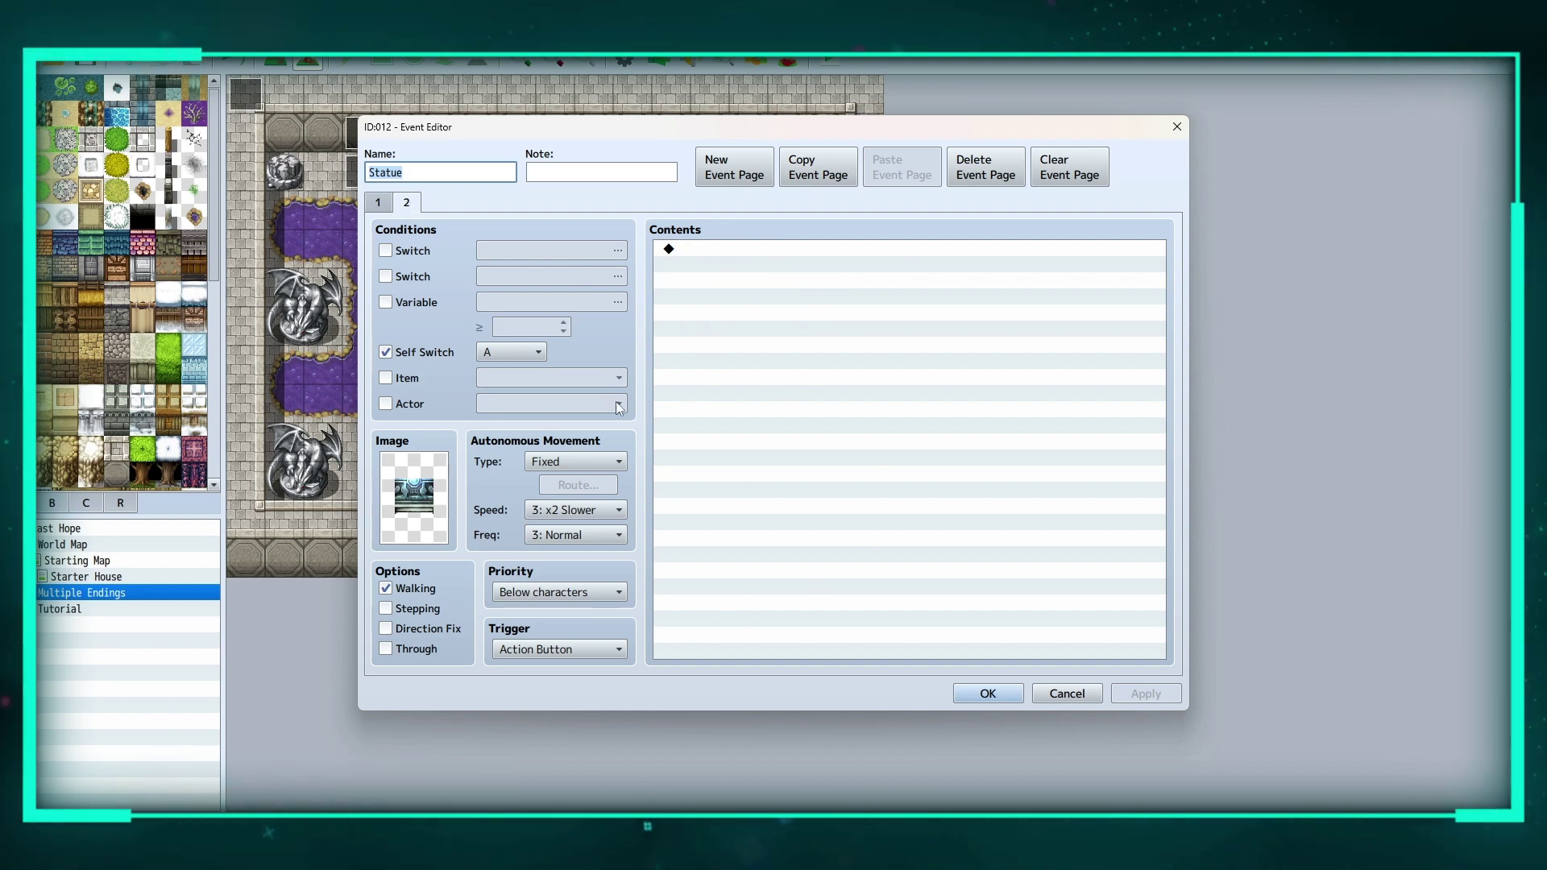
{"action": "left_click", "coordinate": [988, 694]}
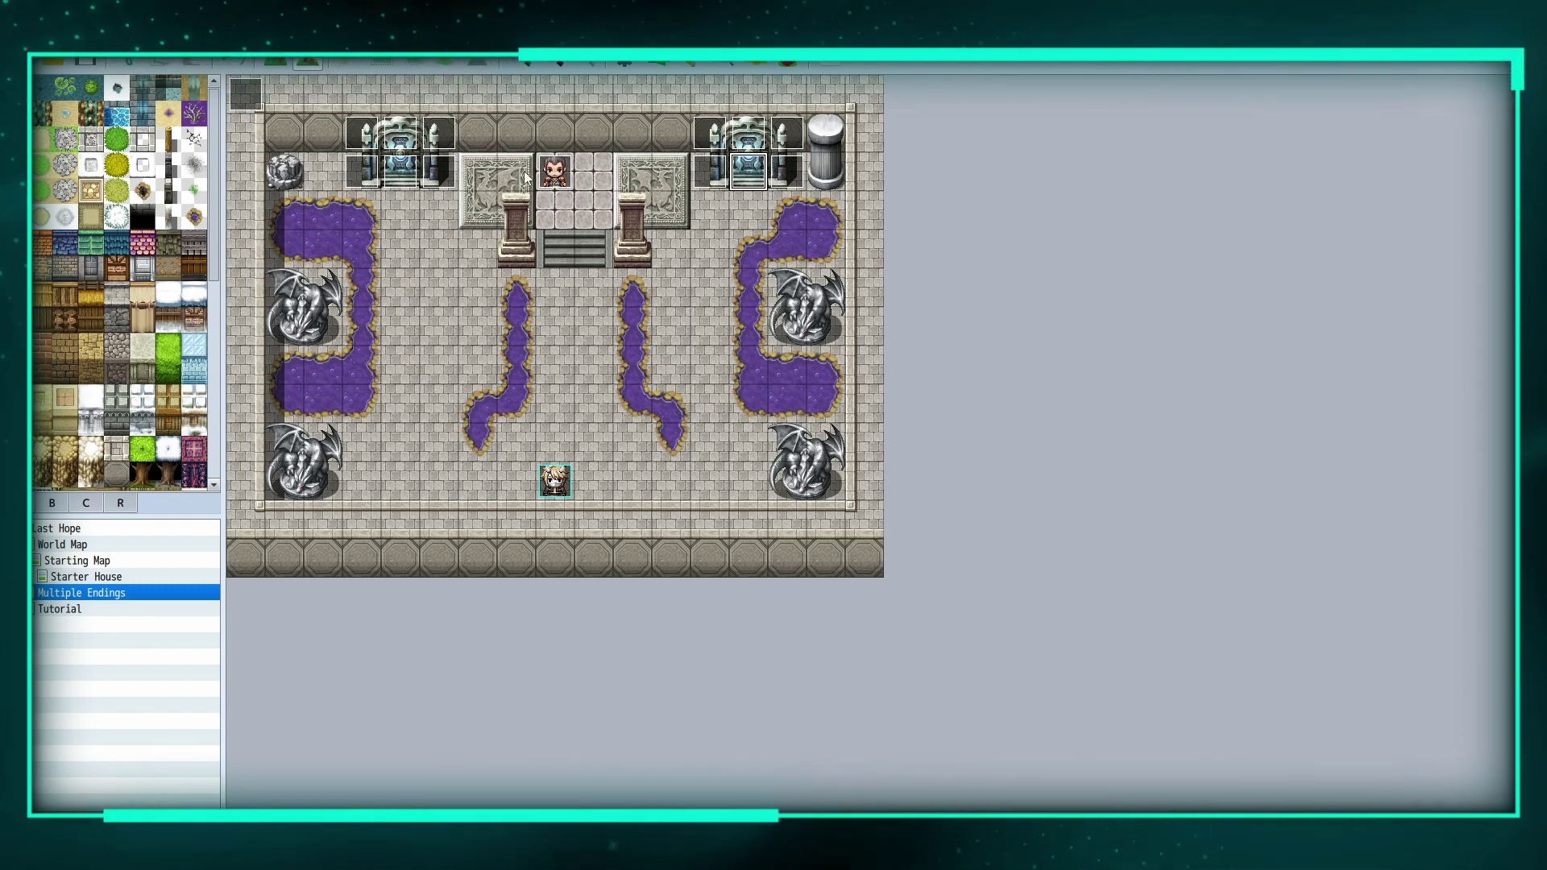
On End NPC's Ending 1 page, confirm the heart balloon over End NPC.
{"action": "double_click", "coordinate": [554, 173]}
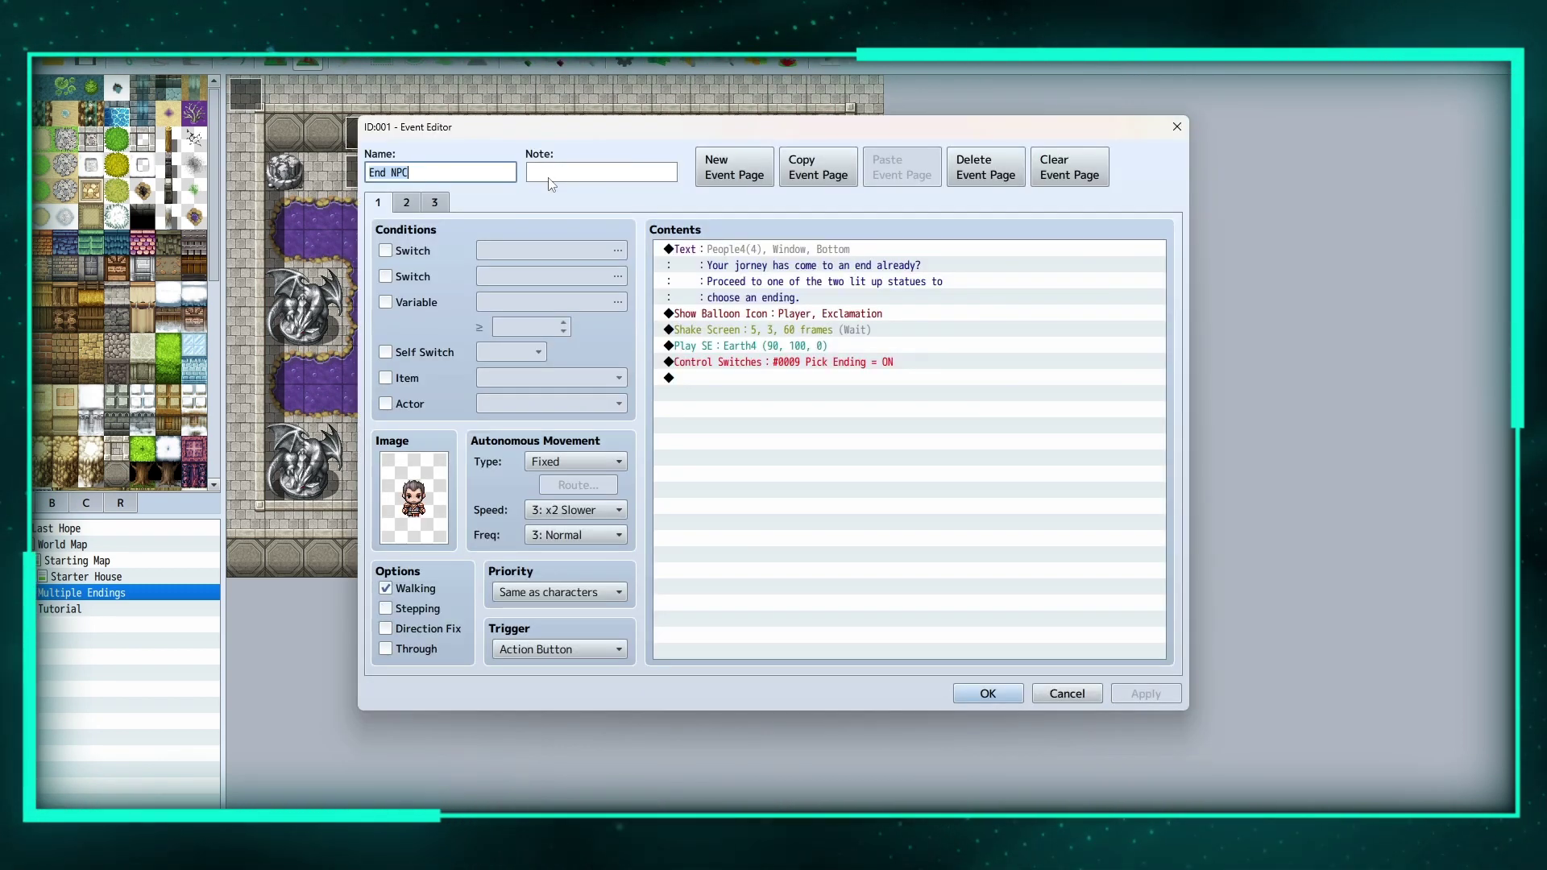
{"action": "left_click", "coordinate": [408, 205]}
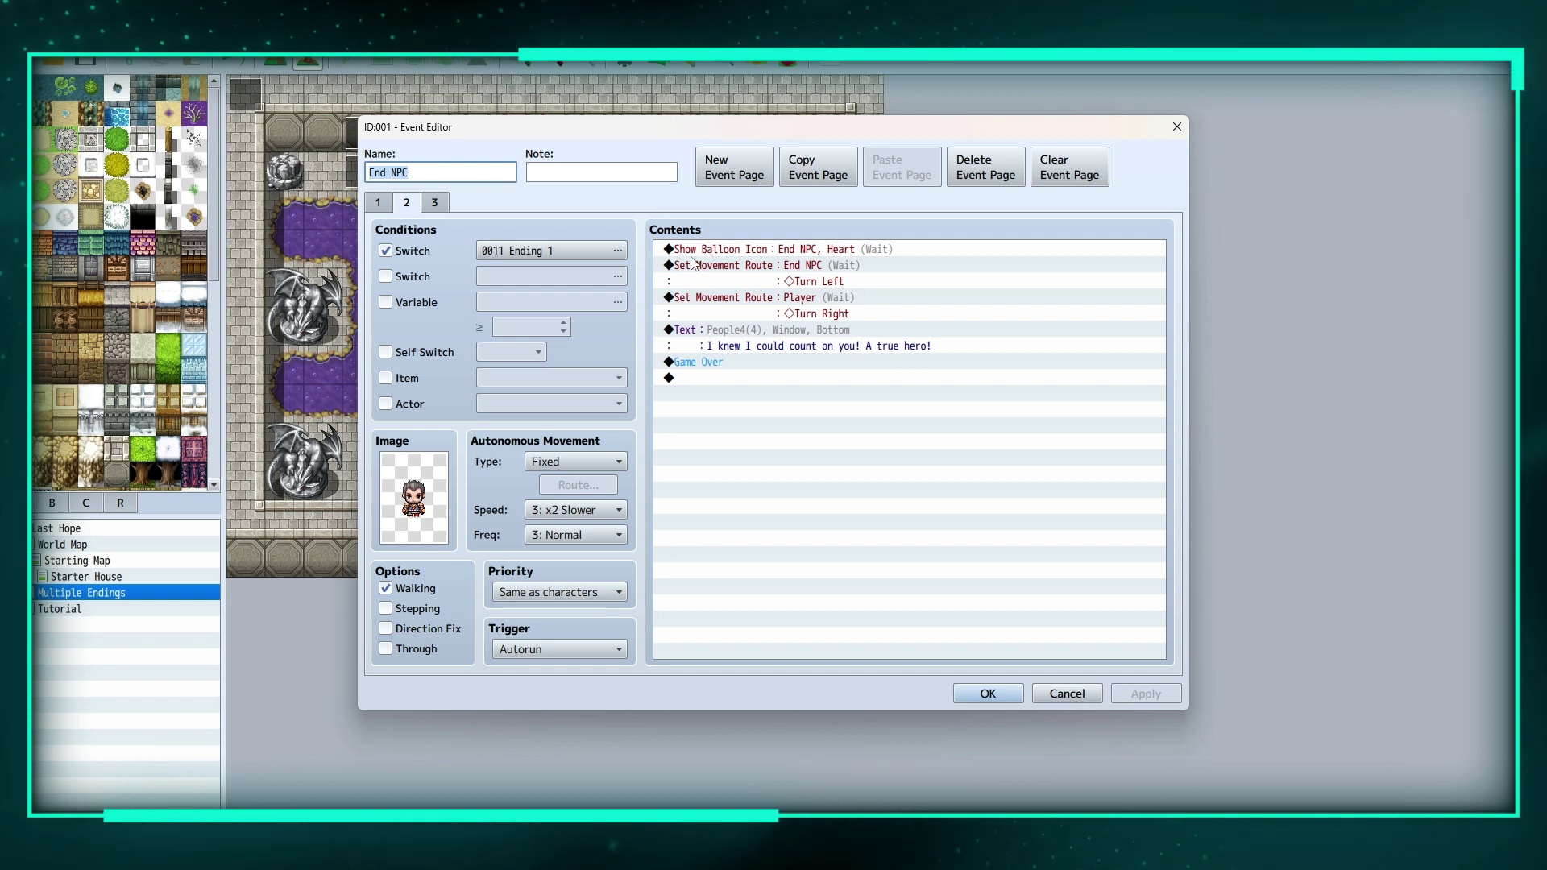
{"action": "right_click", "coordinate": [760, 252]}
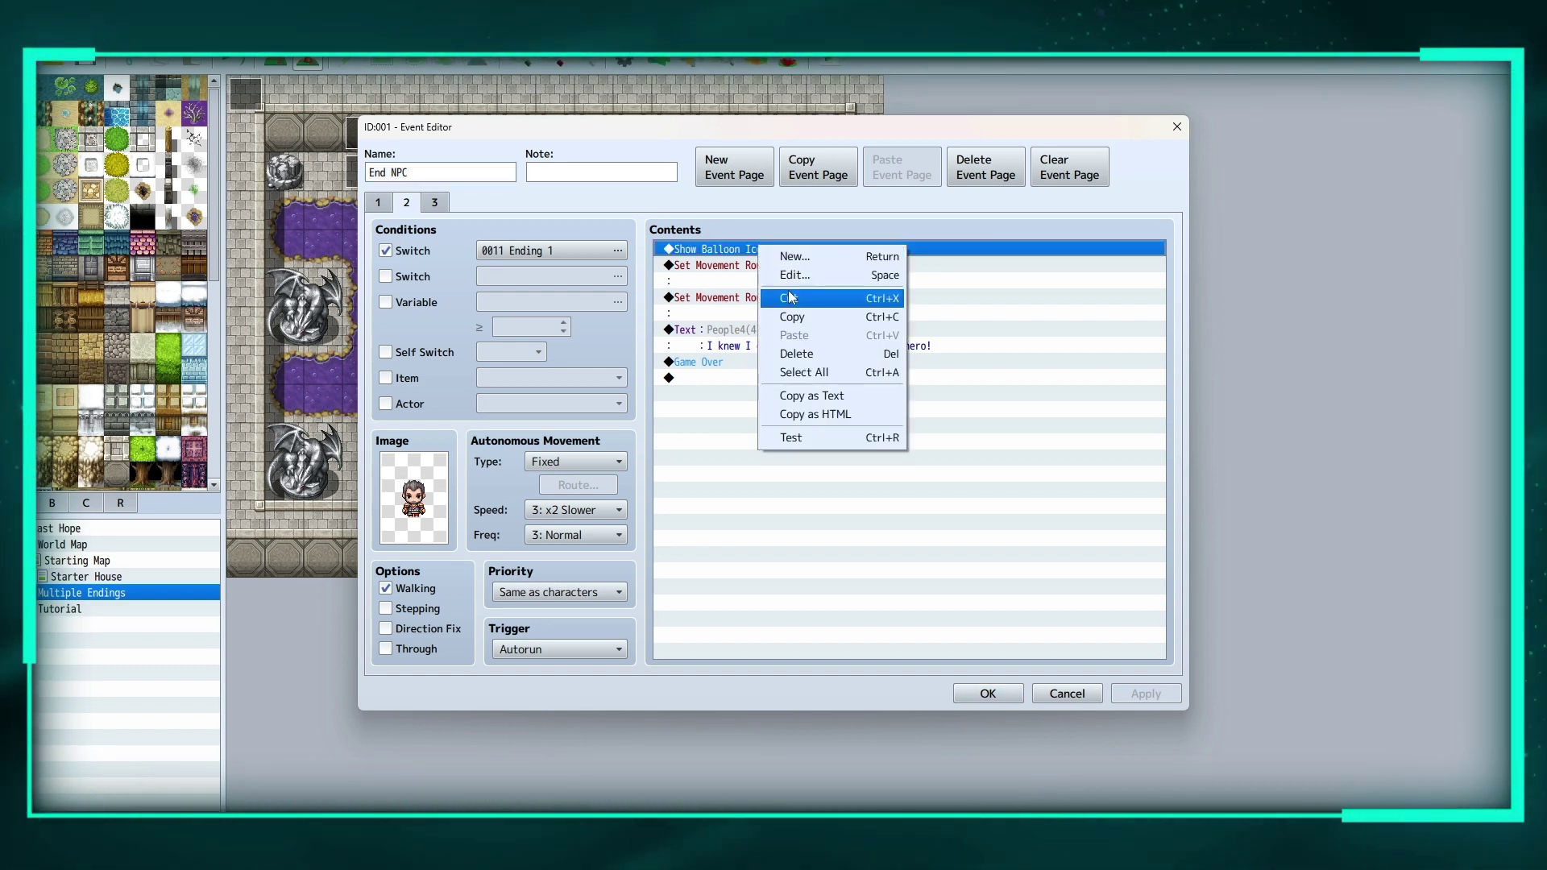
{"action": "left_click", "coordinate": [786, 276]}
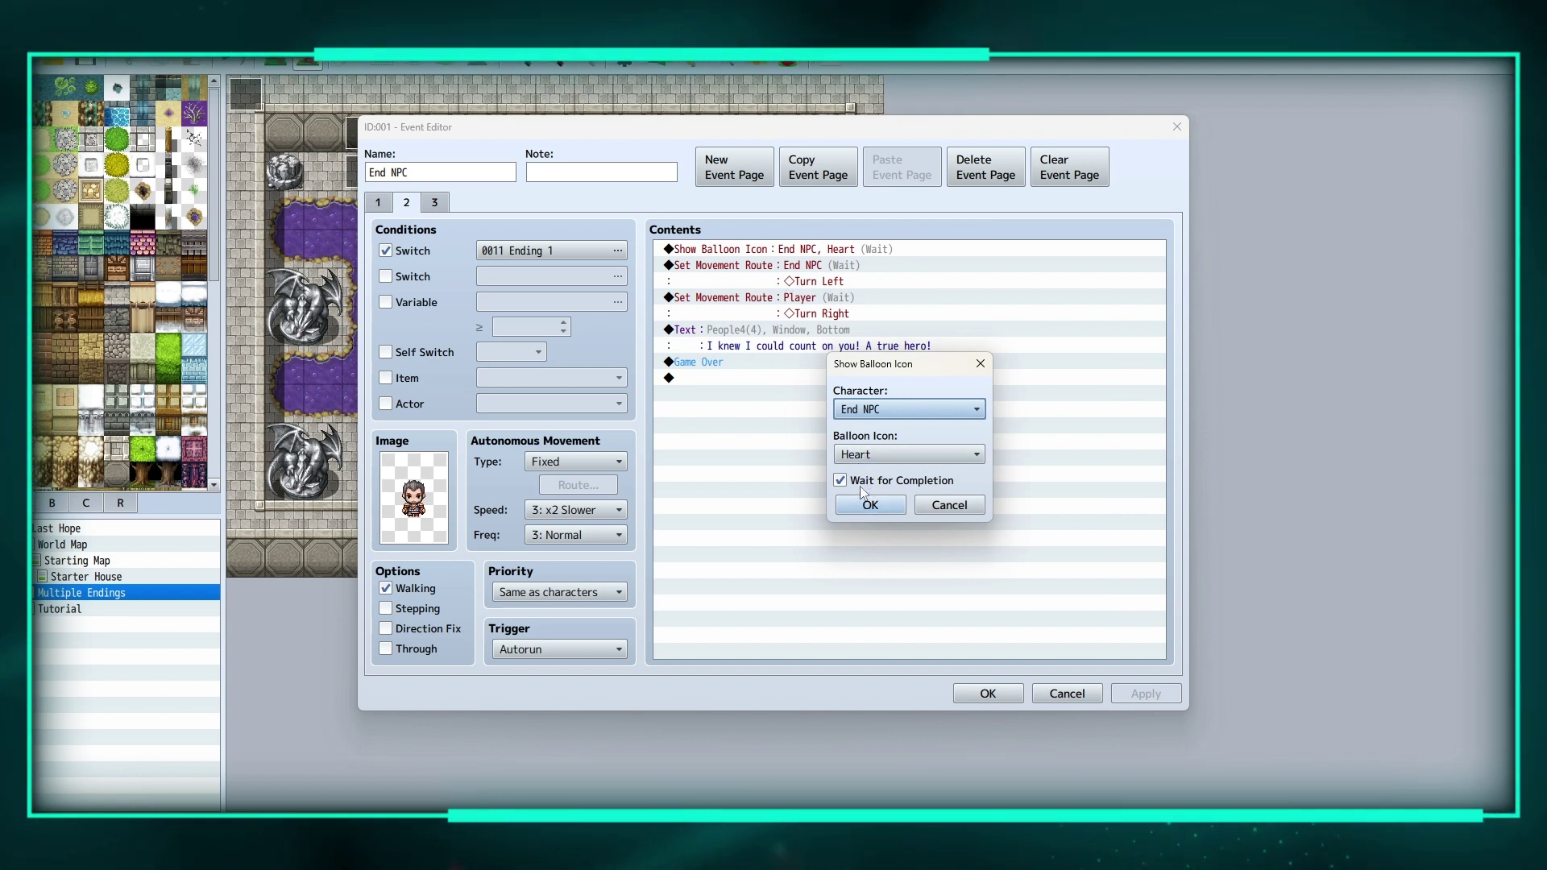
{"action": "left_click", "coordinate": [872, 505]}
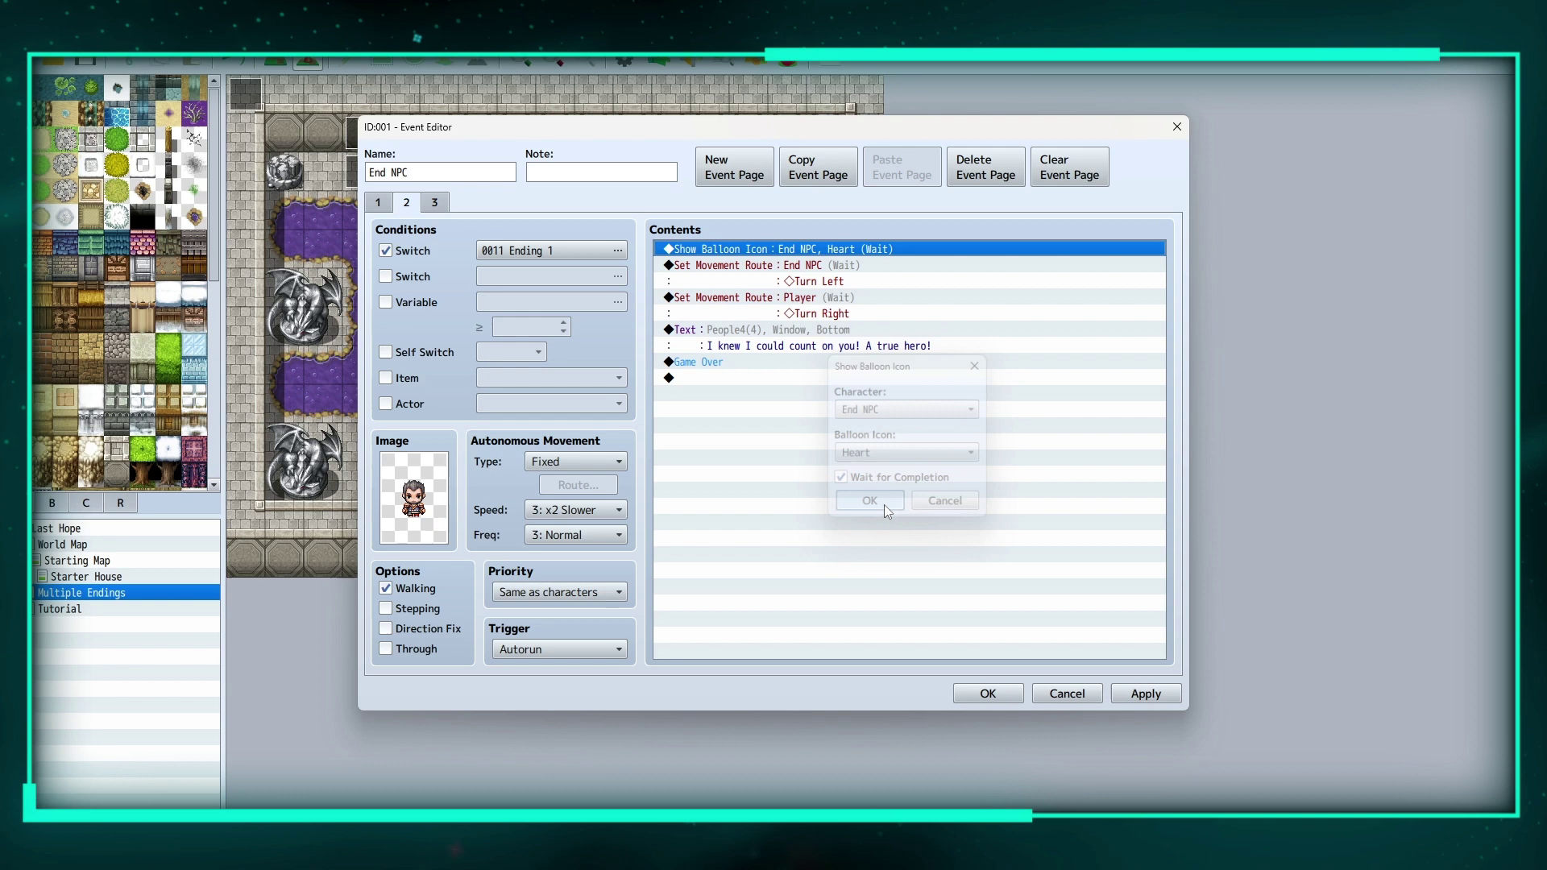
Accept End NPC's Turn Left and the player's Turn Right routes, then check the thank-you text and Game Over.
{"action": "left_click", "coordinate": [720, 272]}
{"action": "right_click", "coordinate": [763, 269]}
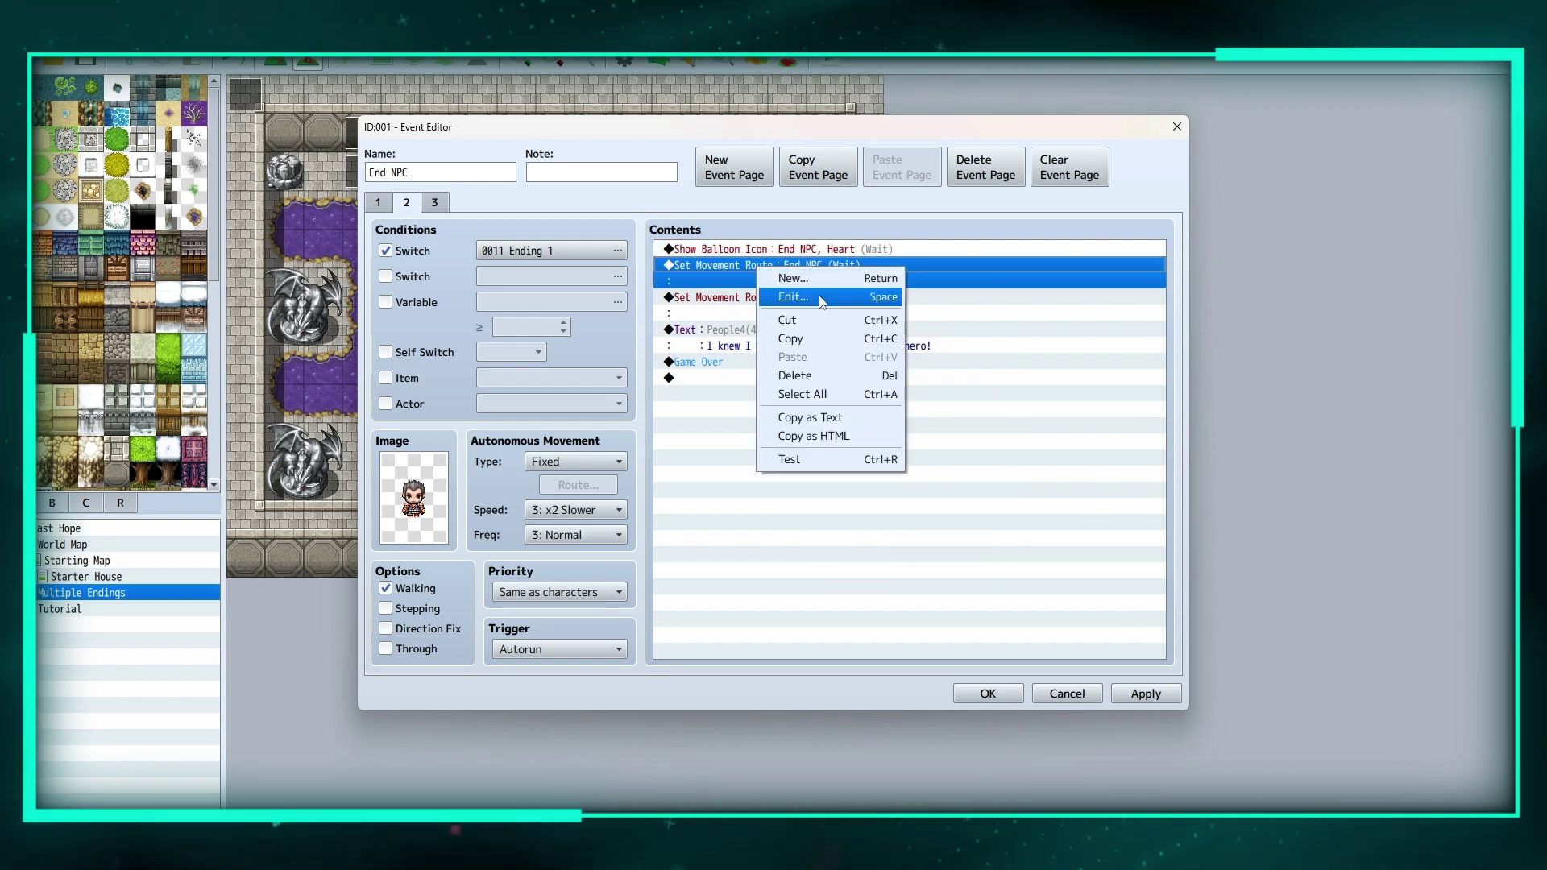
{"action": "left_click", "coordinate": [794, 296]}
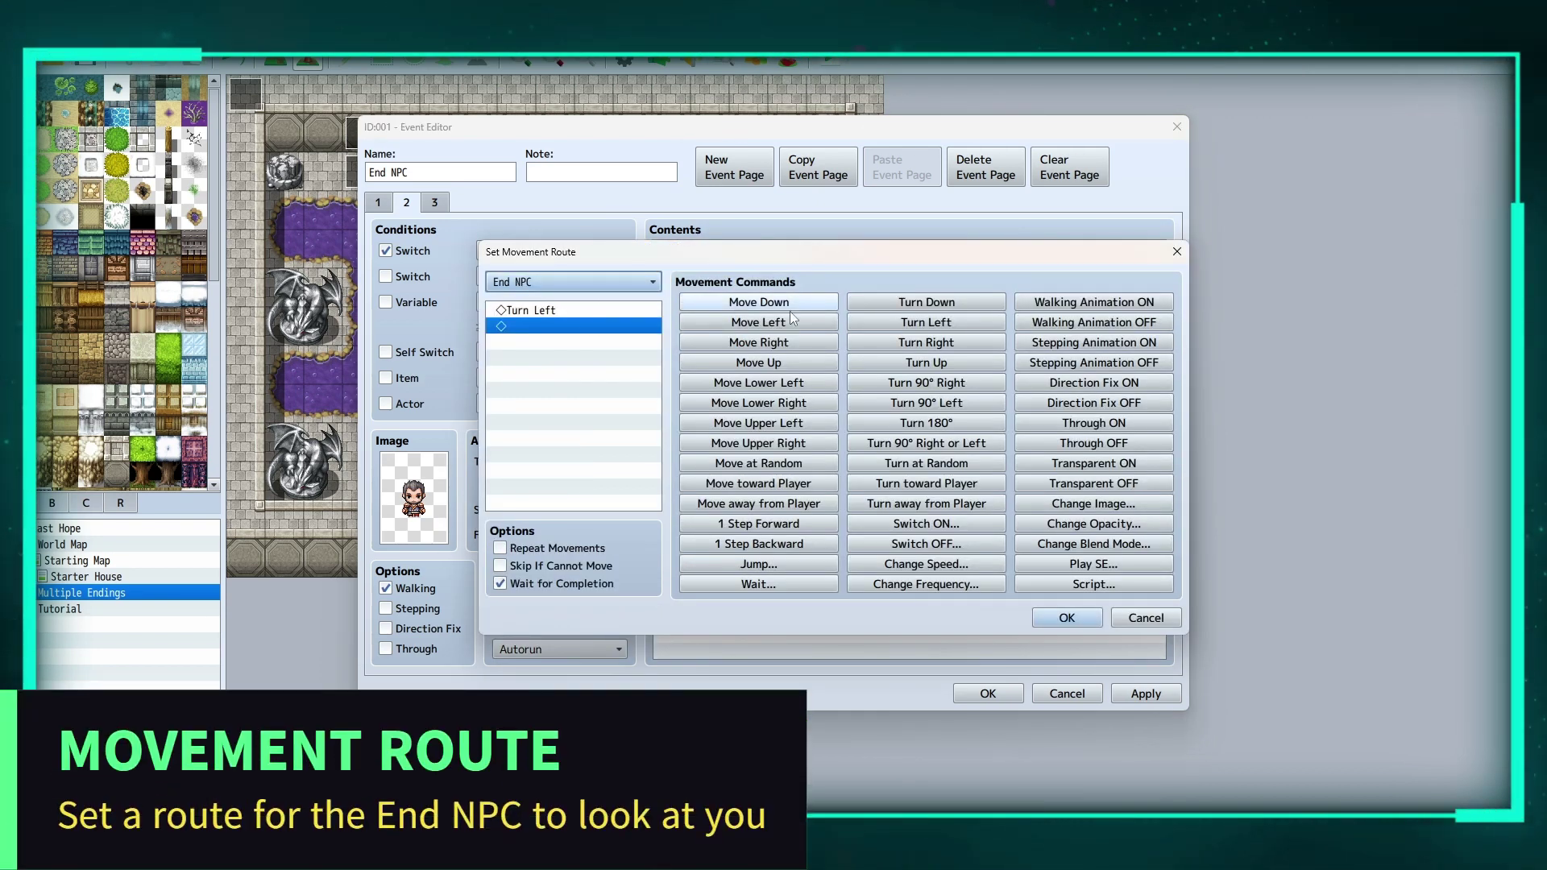
{"action": "left_click", "coordinate": [1067, 617]}
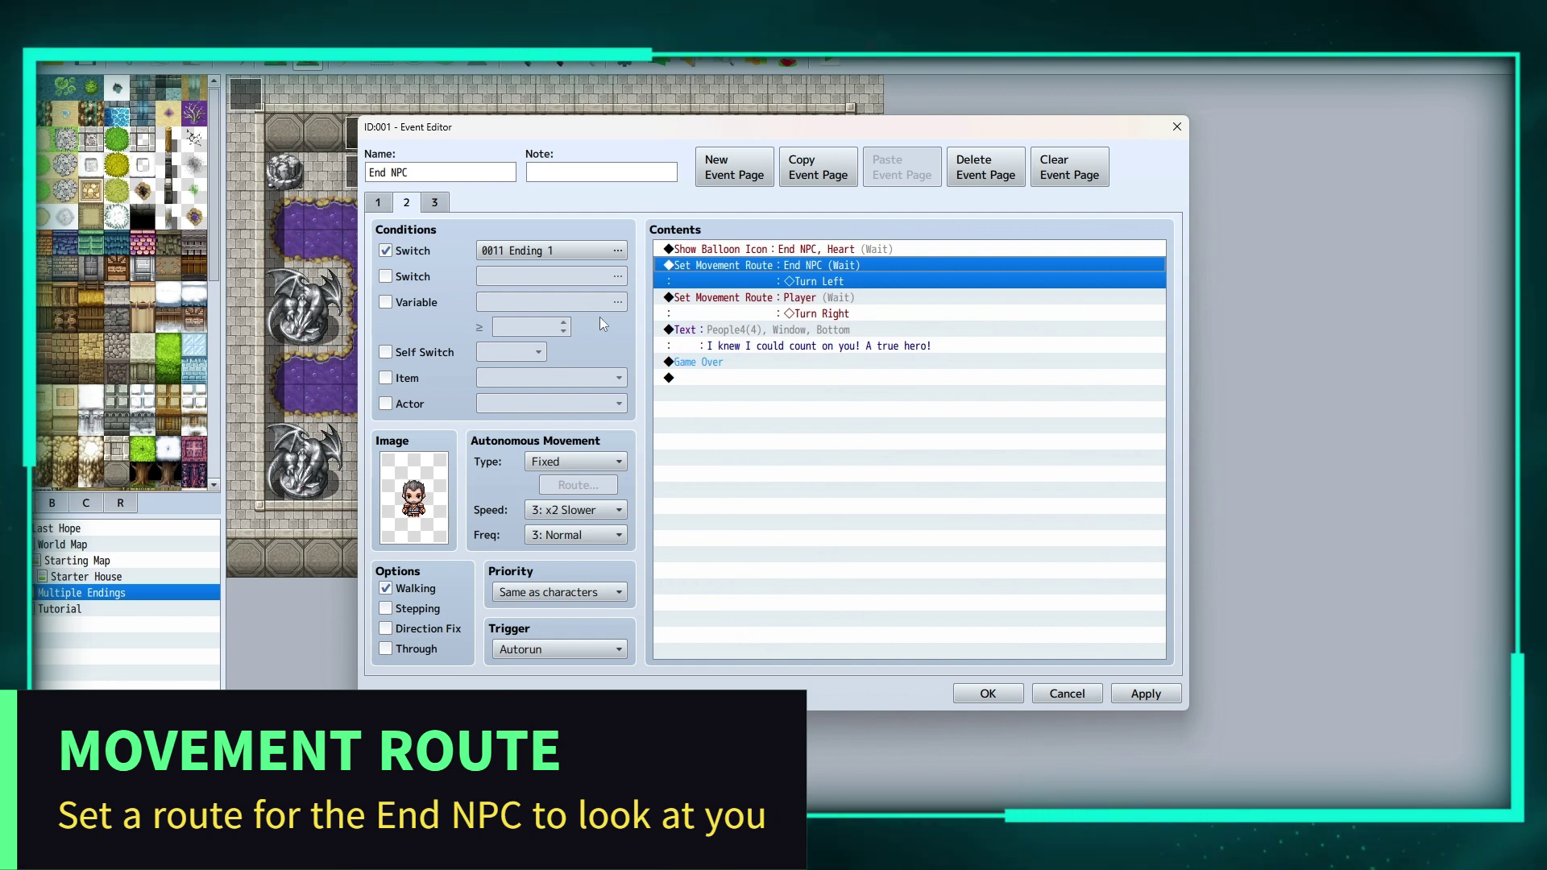
{"action": "left_click", "coordinate": [766, 298]}
{"action": "right_click", "coordinate": [770, 299]}
{"action": "left_click", "coordinate": [809, 337]}
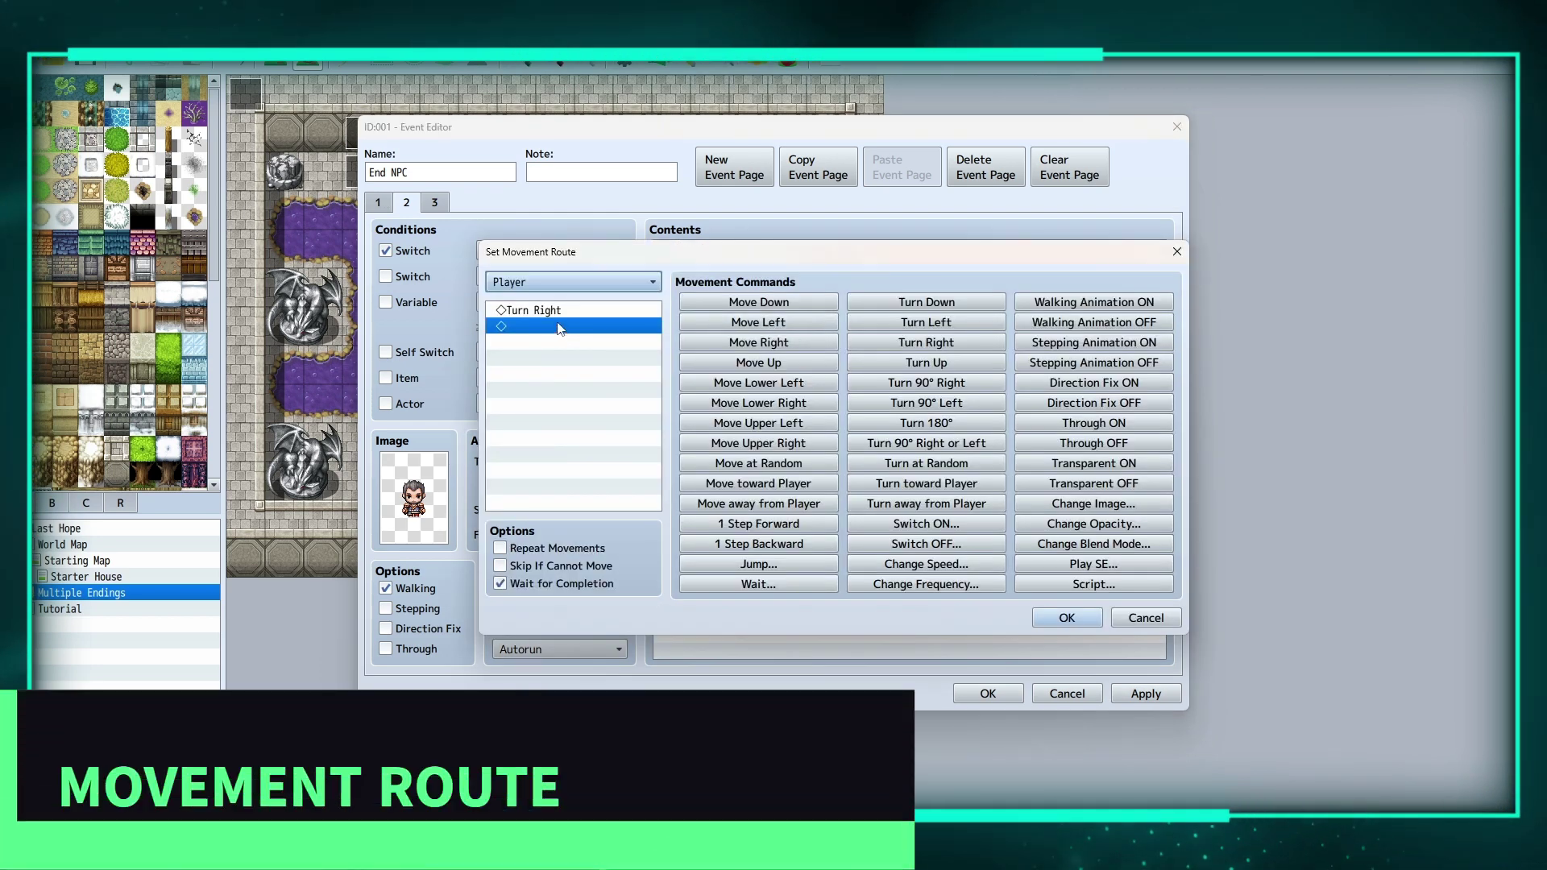
{"action": "left_click", "coordinate": [1064, 617]}
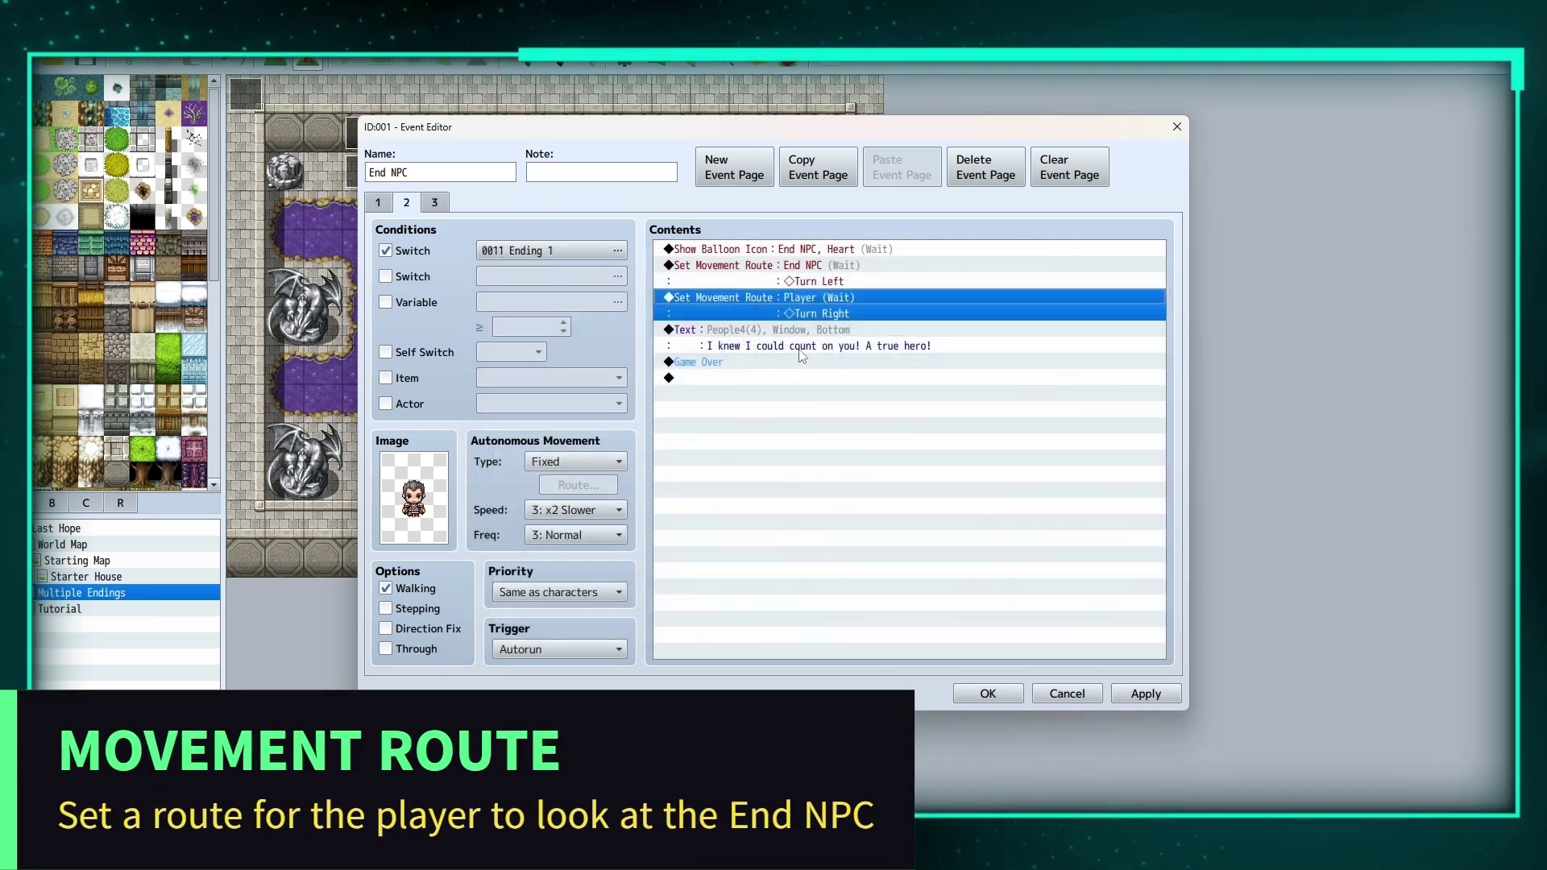
{"action": "left_click", "coordinate": [793, 342]}
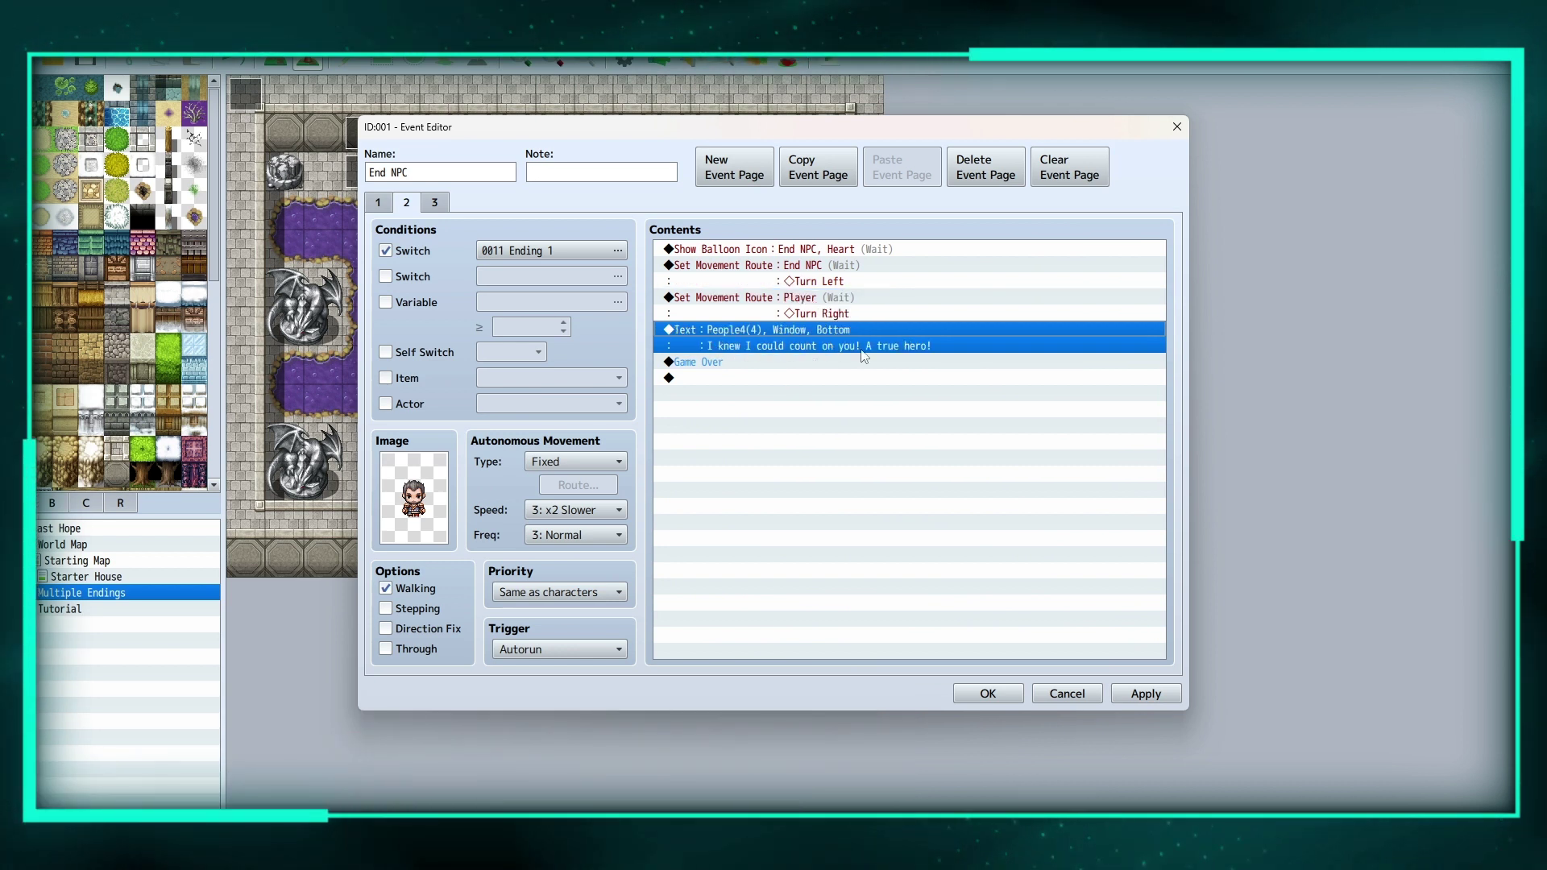
{"action": "left_click", "coordinate": [709, 363]}
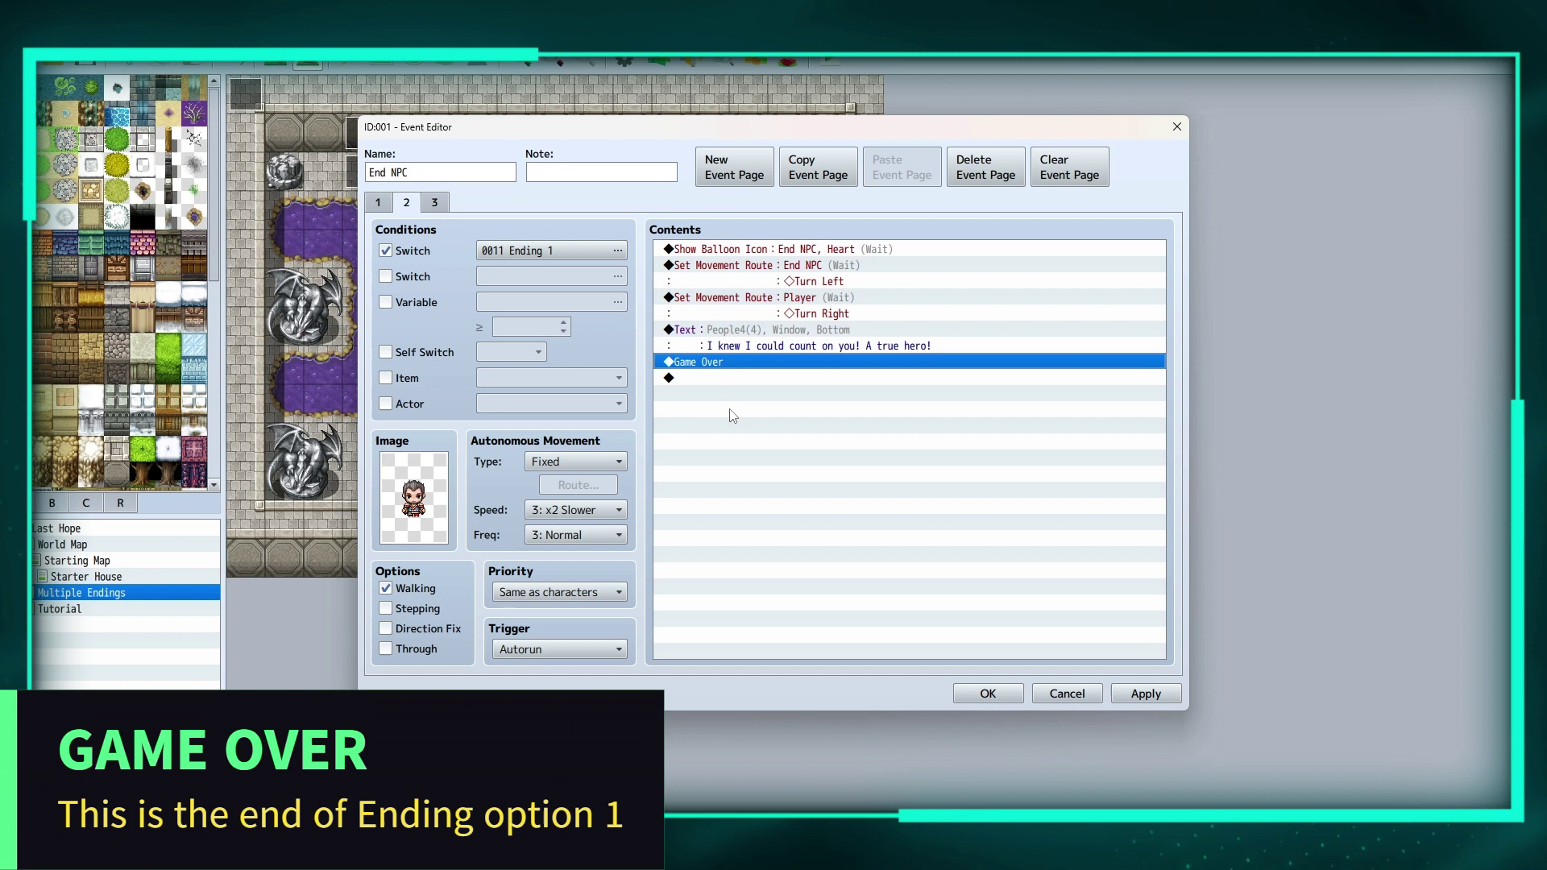
Review Ending 2's player turn-left route, 'You fool! You Doomed us all!' message and Game Over.
{"action": "left_click", "coordinate": [436, 203]}
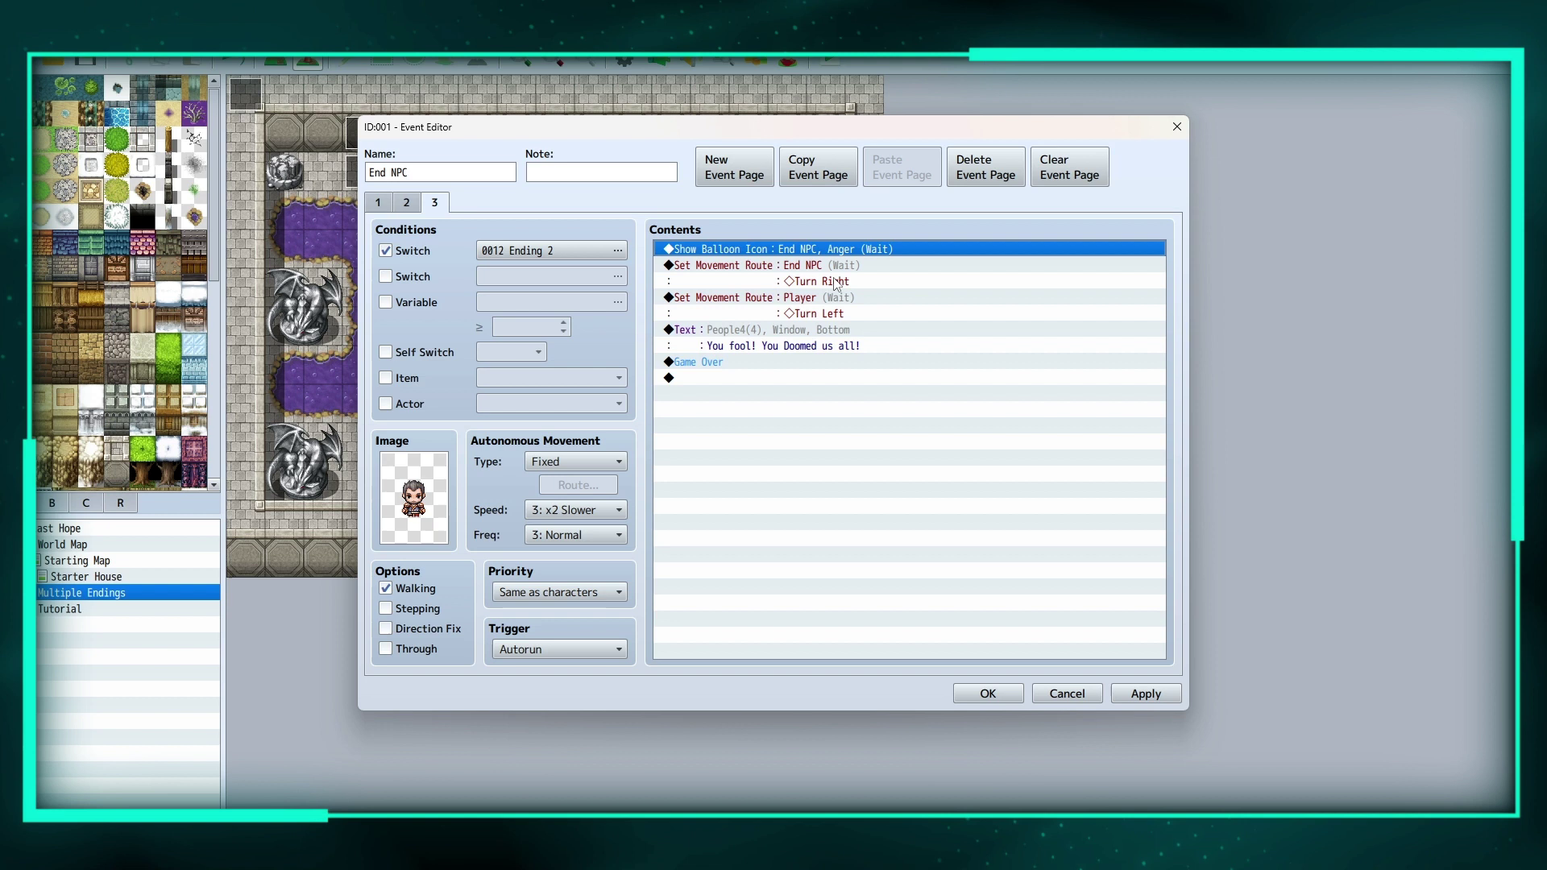
{"action": "left_click", "coordinate": [894, 302]}
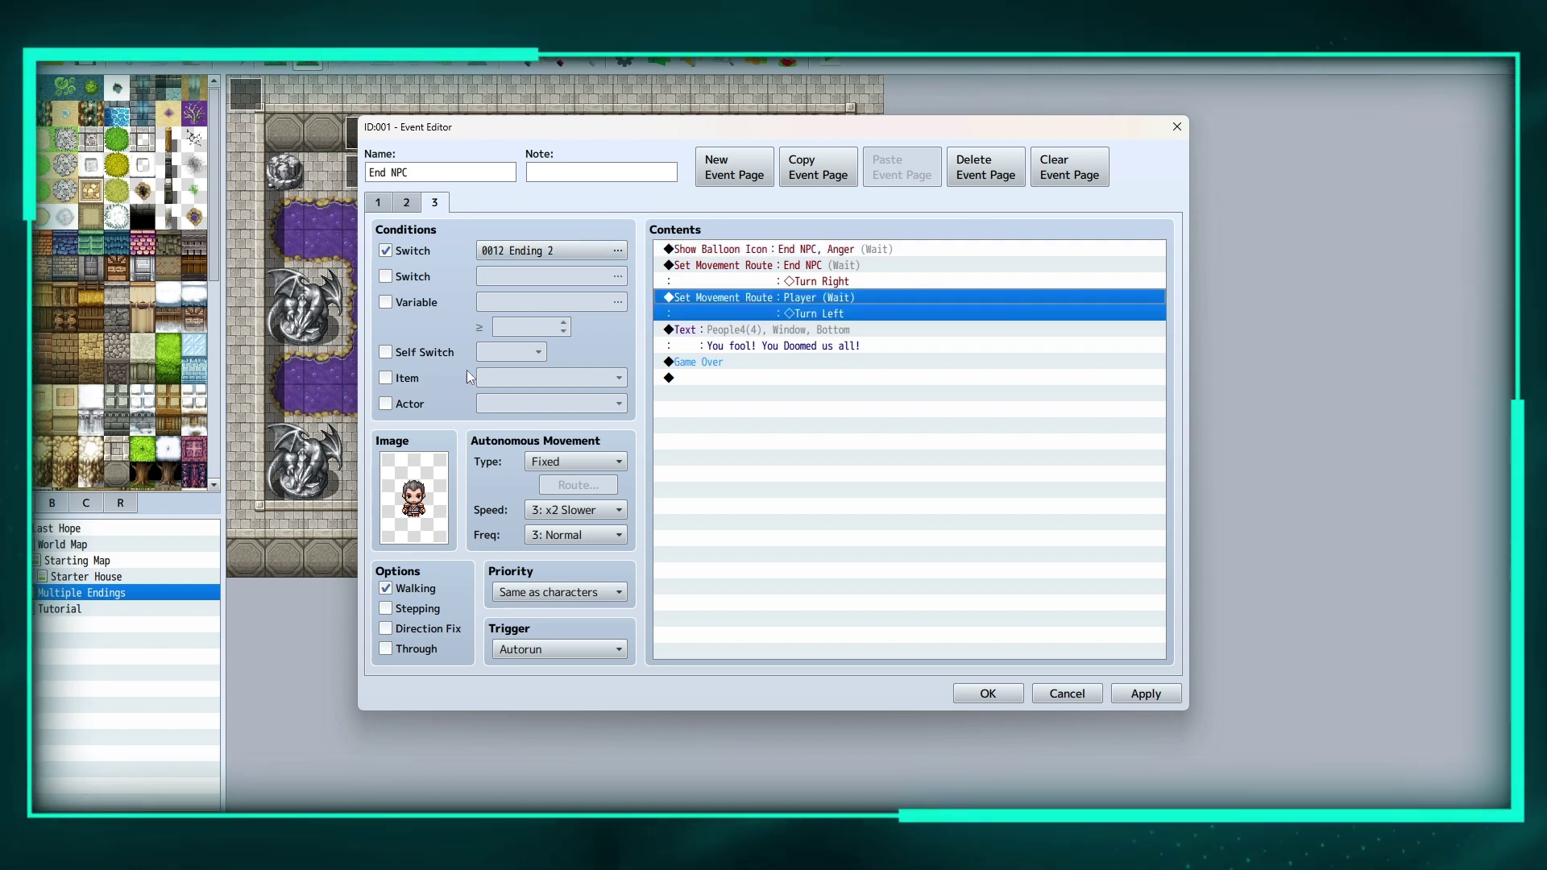
{"action": "left_click", "coordinate": [887, 338]}
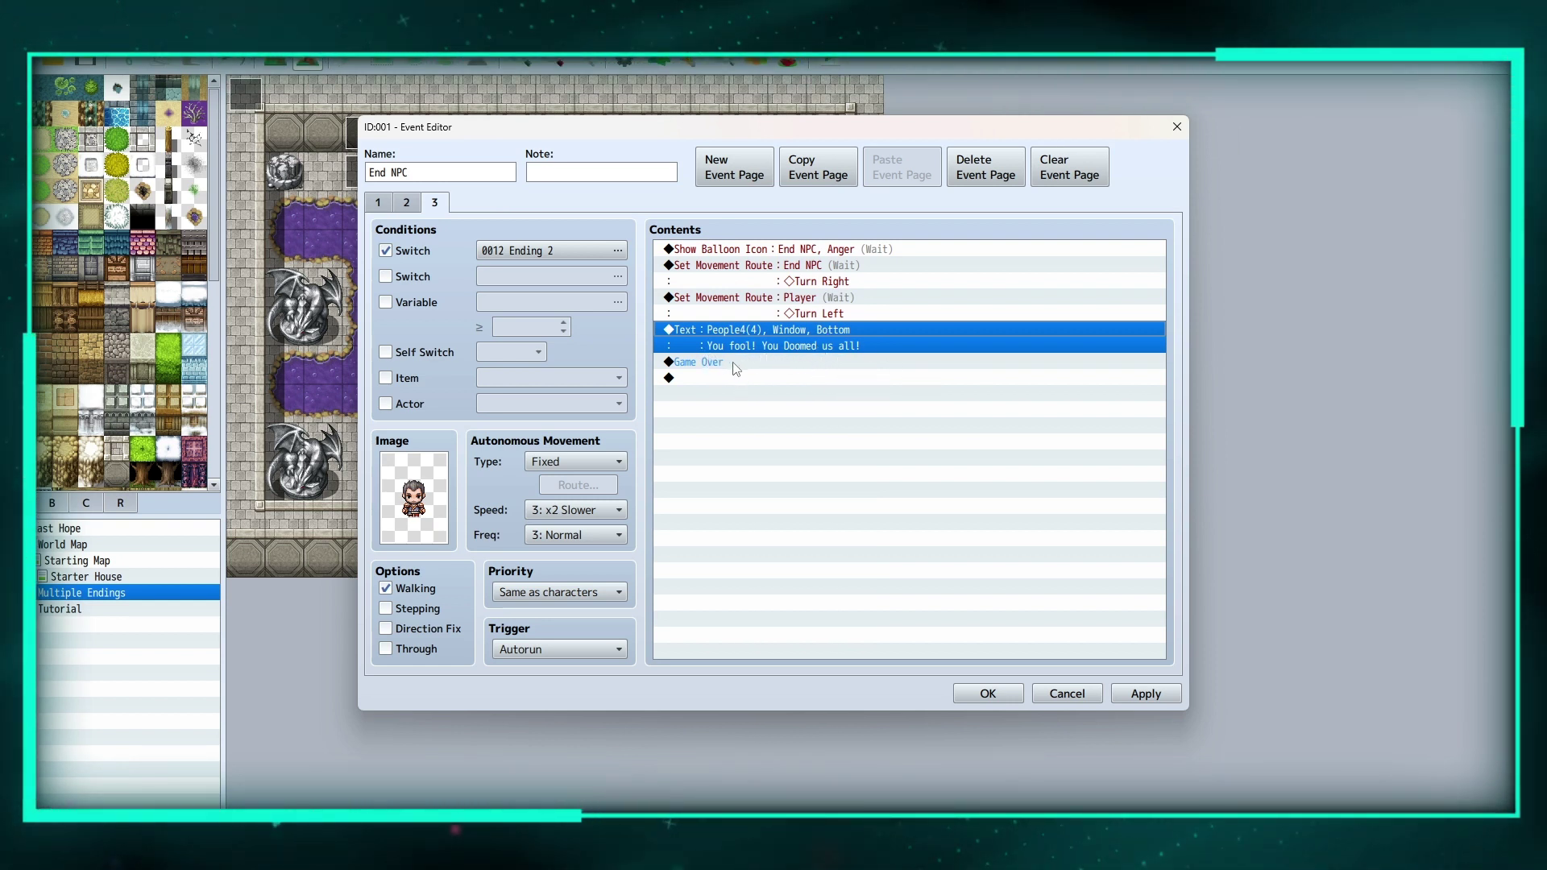
{"action": "left_click", "coordinate": [767, 364]}
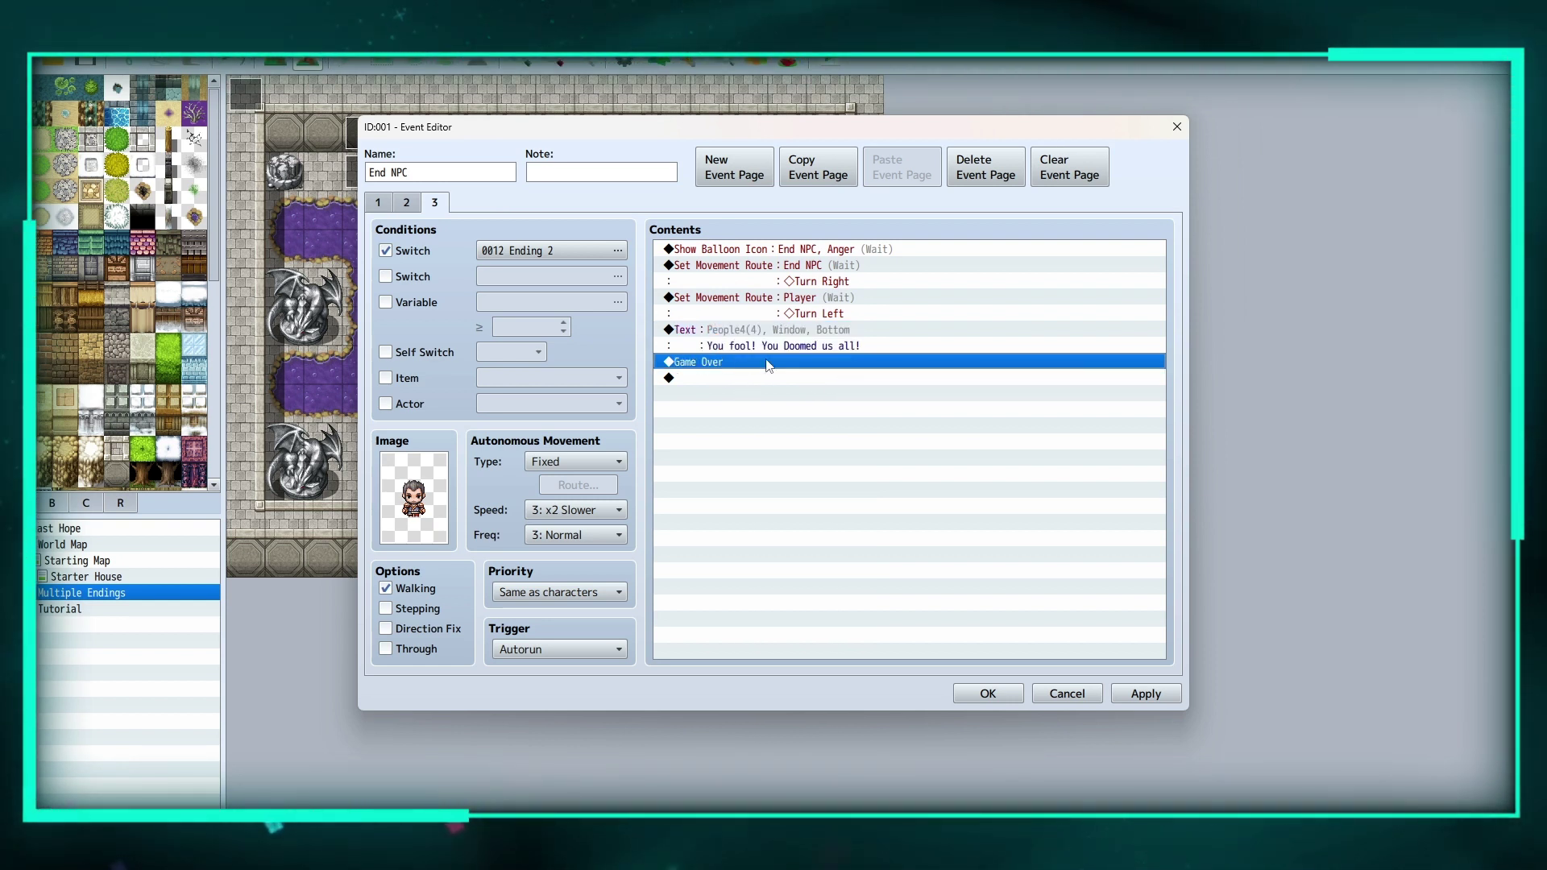
Save and close the End NPC event, then start a playtest of the Multiple Endings map.
{"action": "left_click", "coordinate": [1008, 694]}
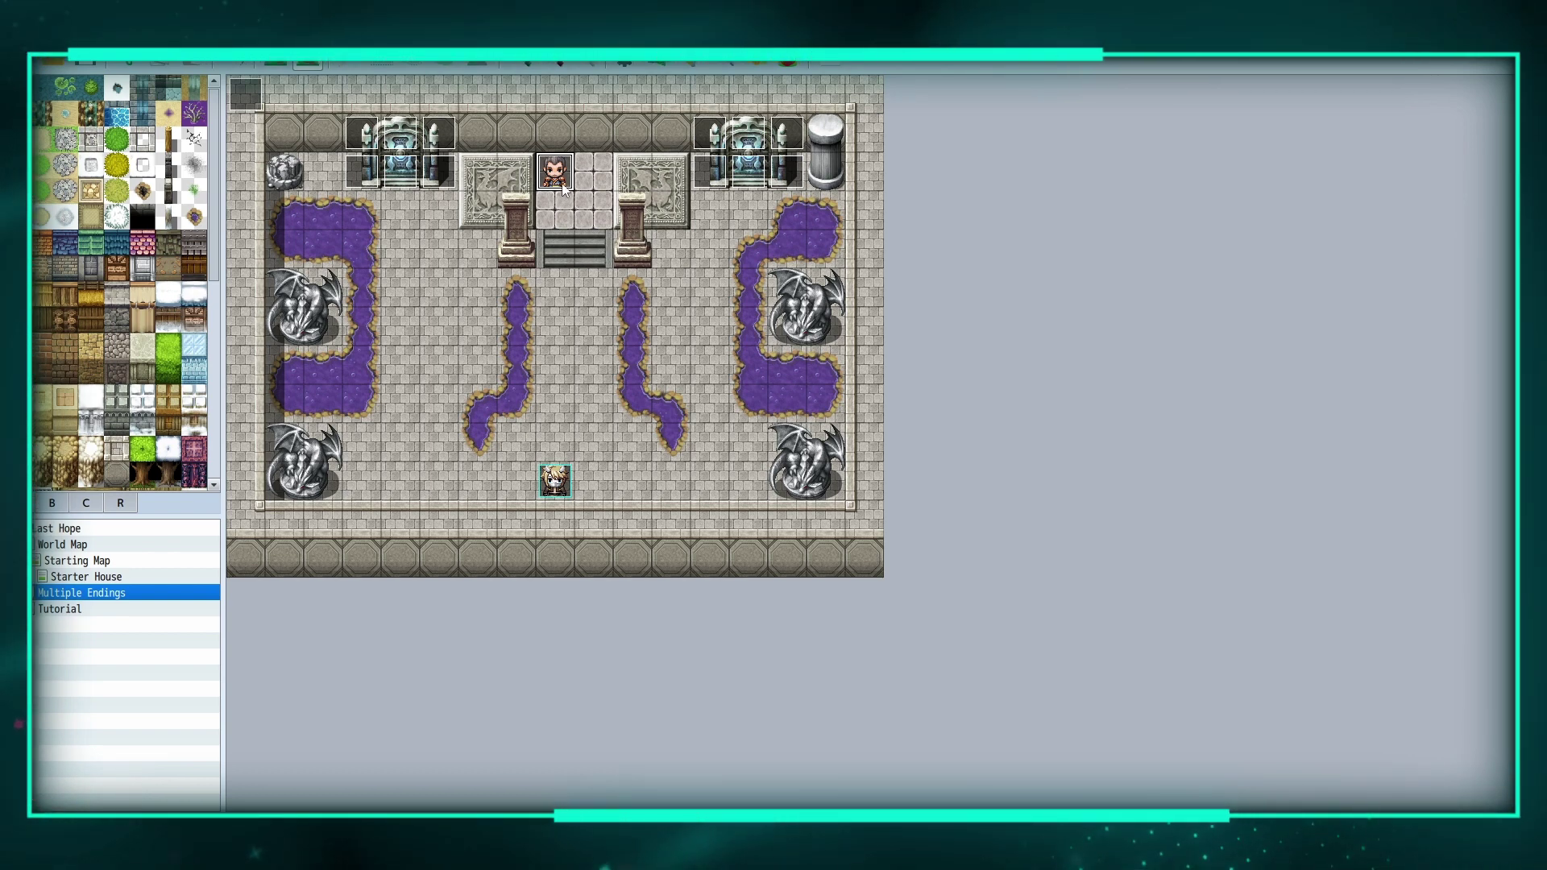
{"action": "key", "text": "alt+F4"}
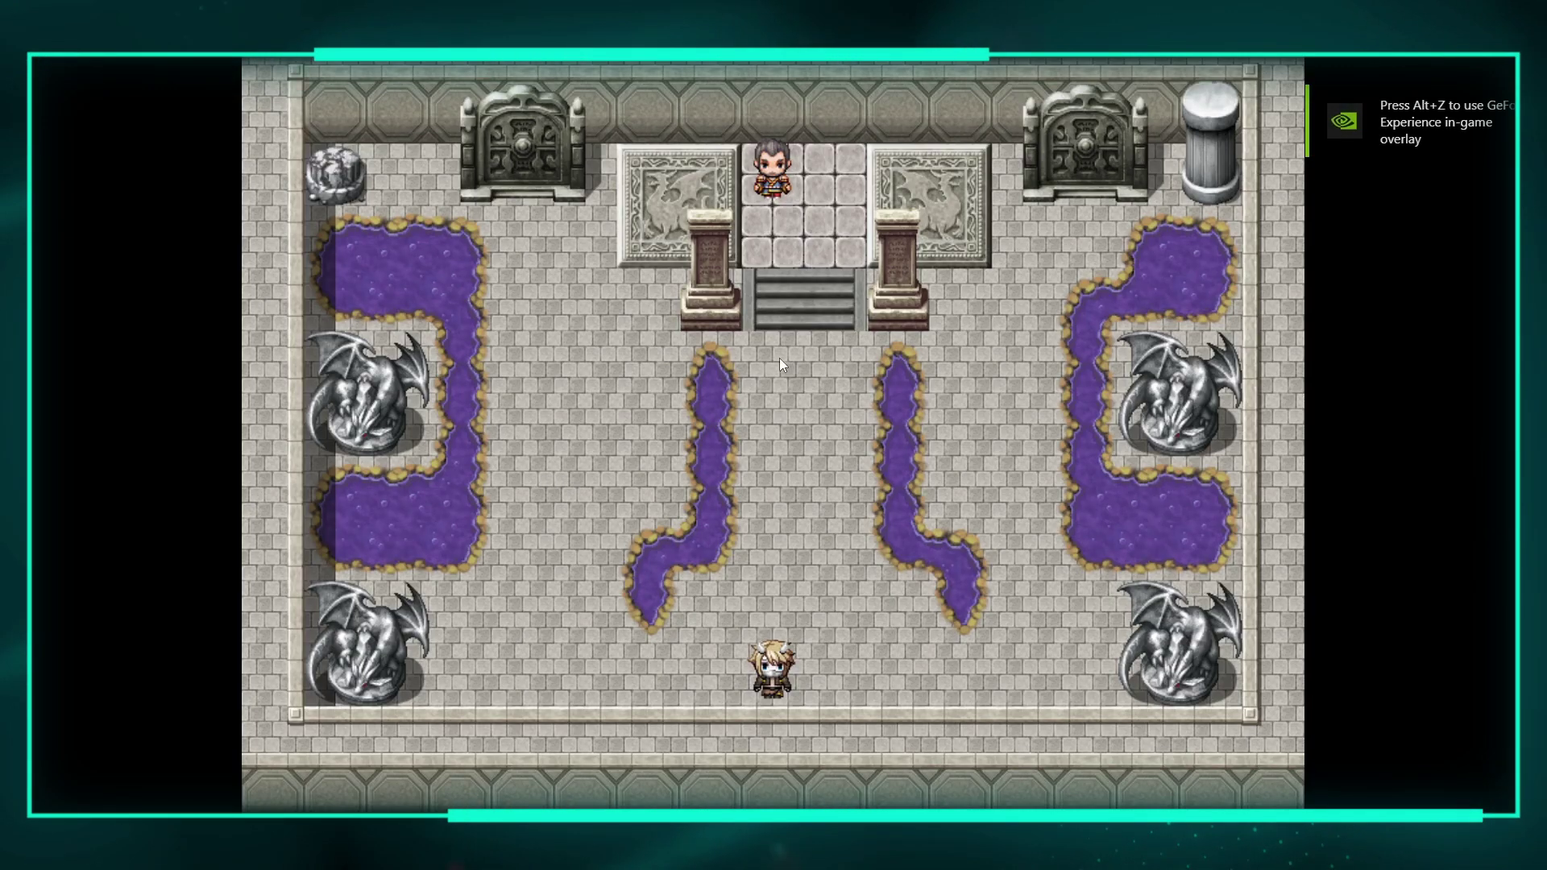
Talk to End NPC, walk to the left lit statue and answer Yes to sacrifice yourself.
{"action": "left_click", "coordinate": [772, 244]}
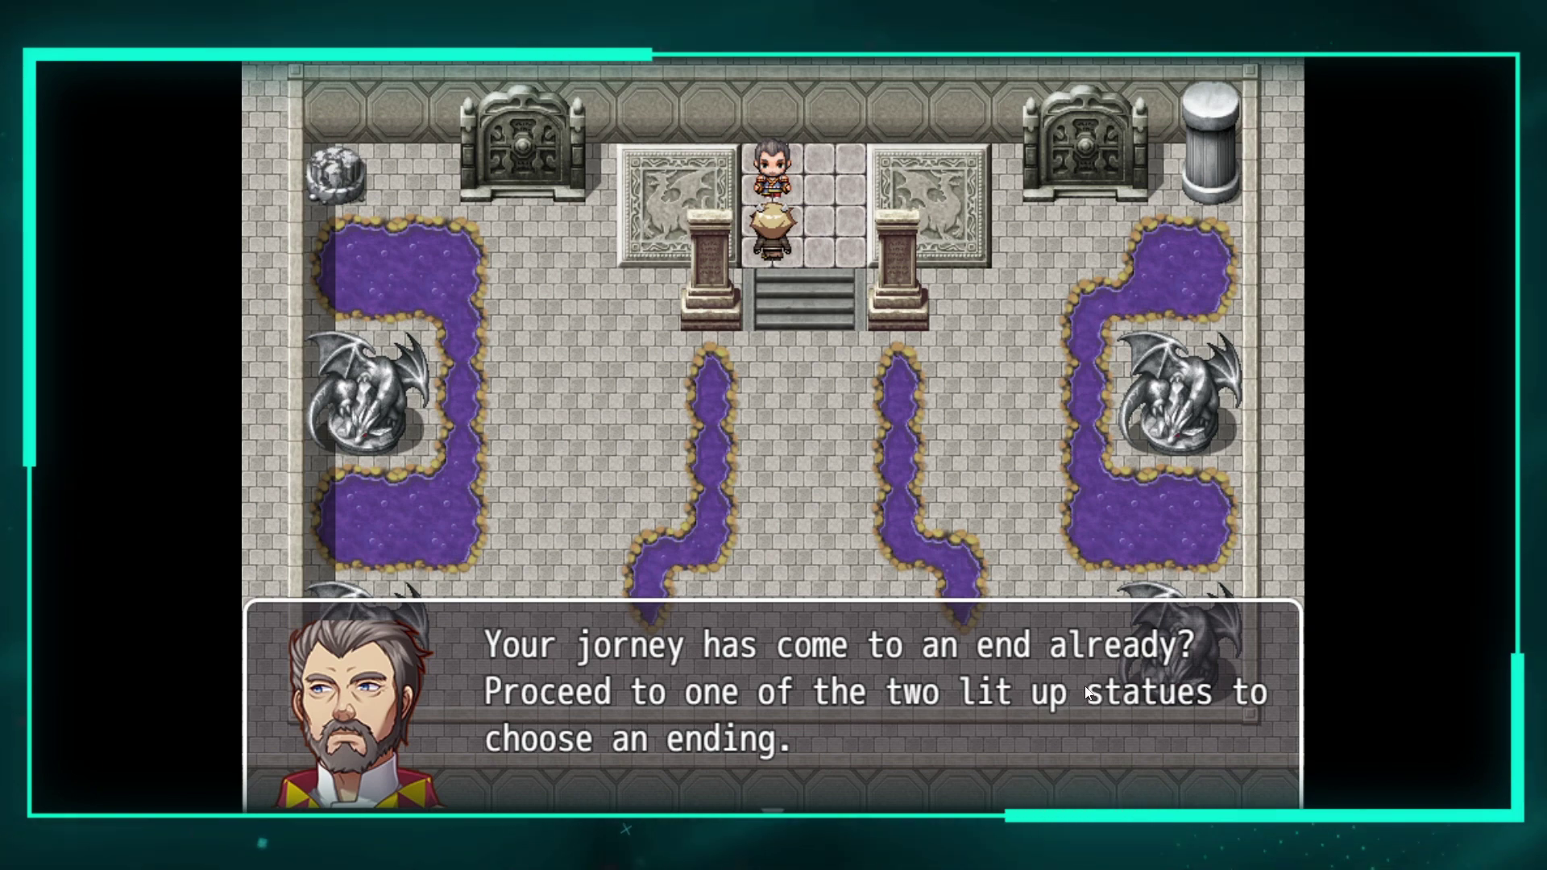
{"action": "left_click", "coordinate": [766, 751]}
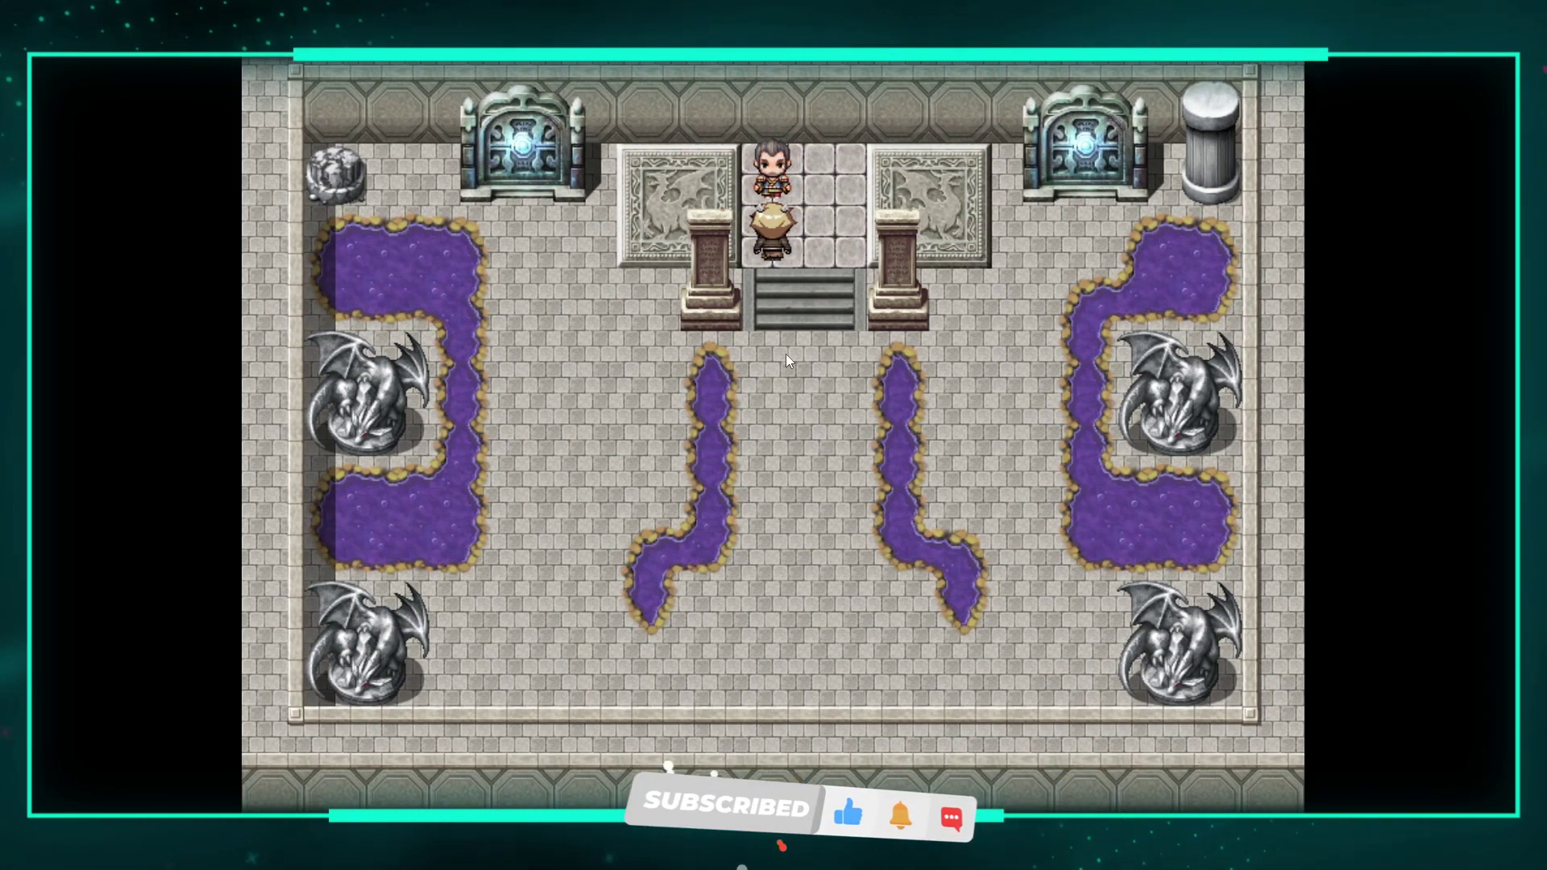
{"action": "left_click", "coordinate": [711, 613]}
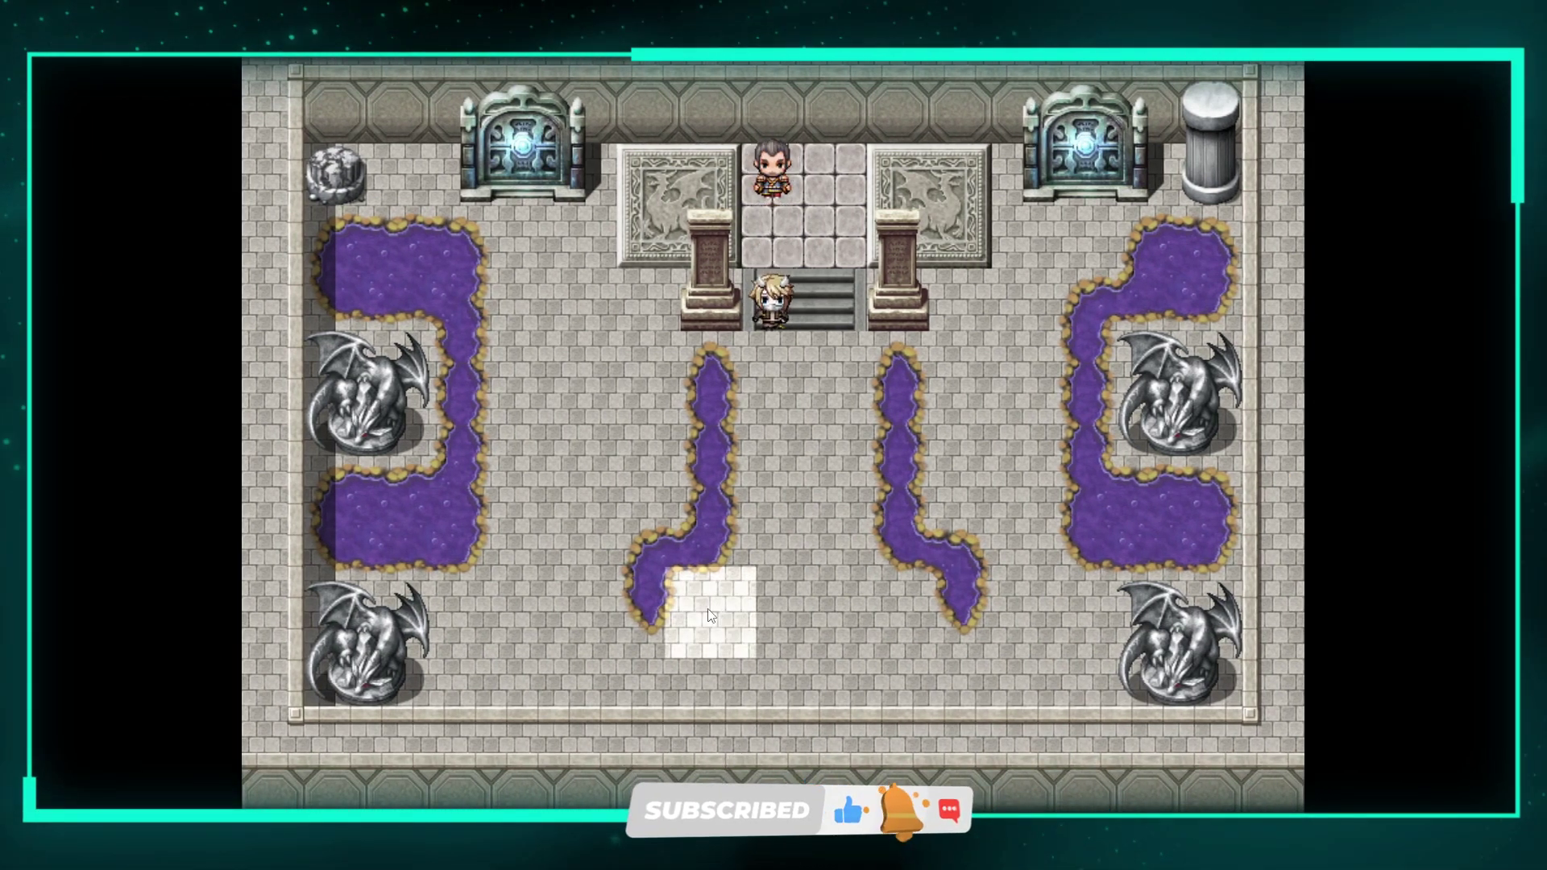
{"action": "left_click", "coordinate": [645, 674]}
{"action": "left_click", "coordinate": [526, 355]}
{"action": "left_click", "coordinate": [524, 175]}
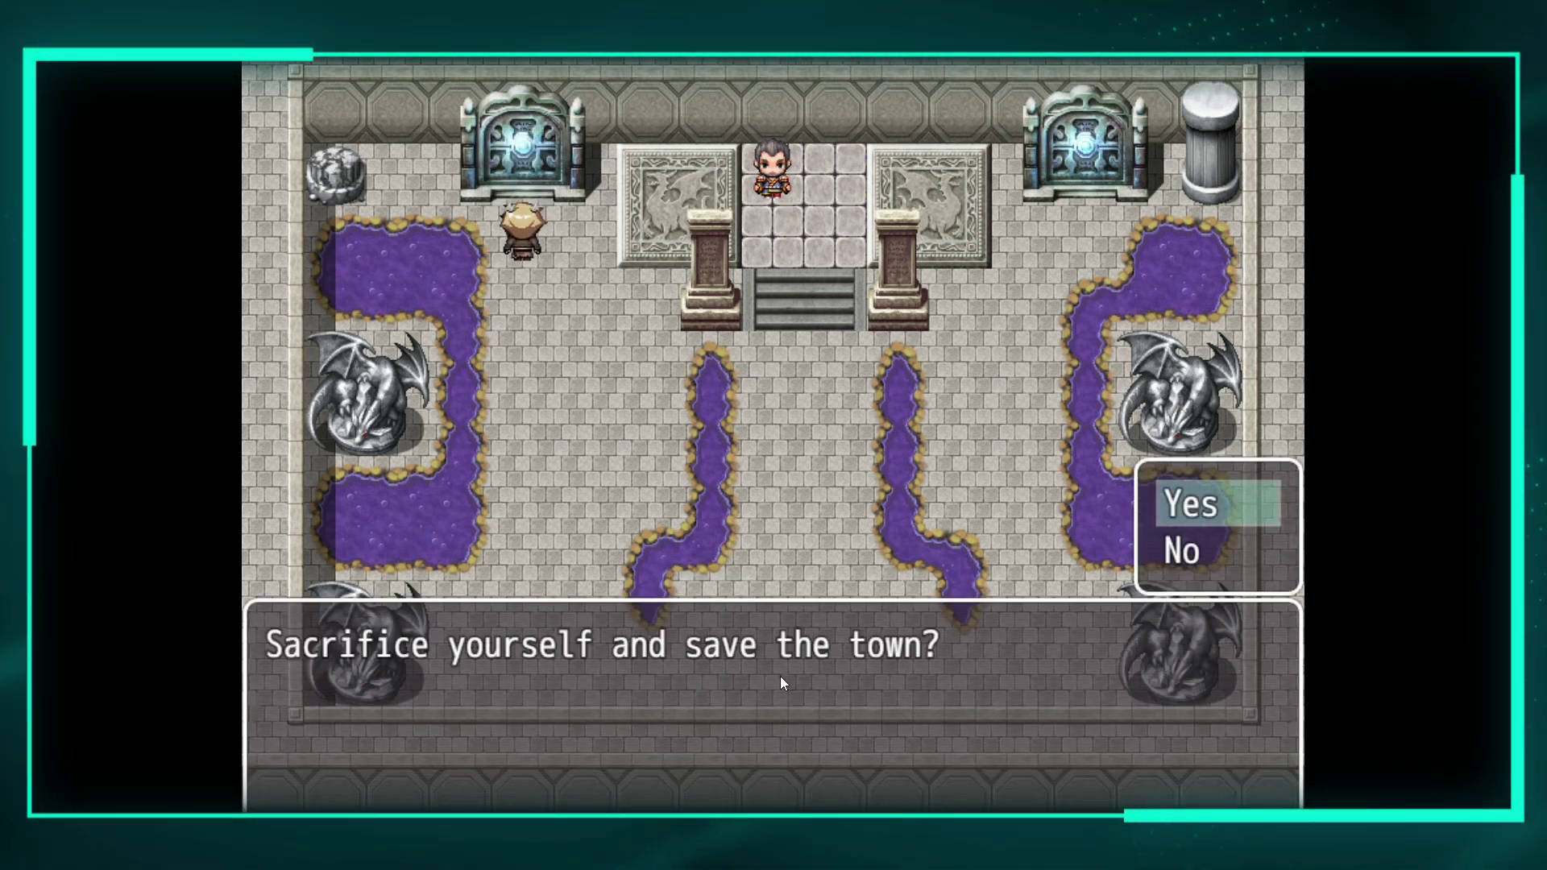
{"action": "left_click", "coordinate": [1209, 502]}
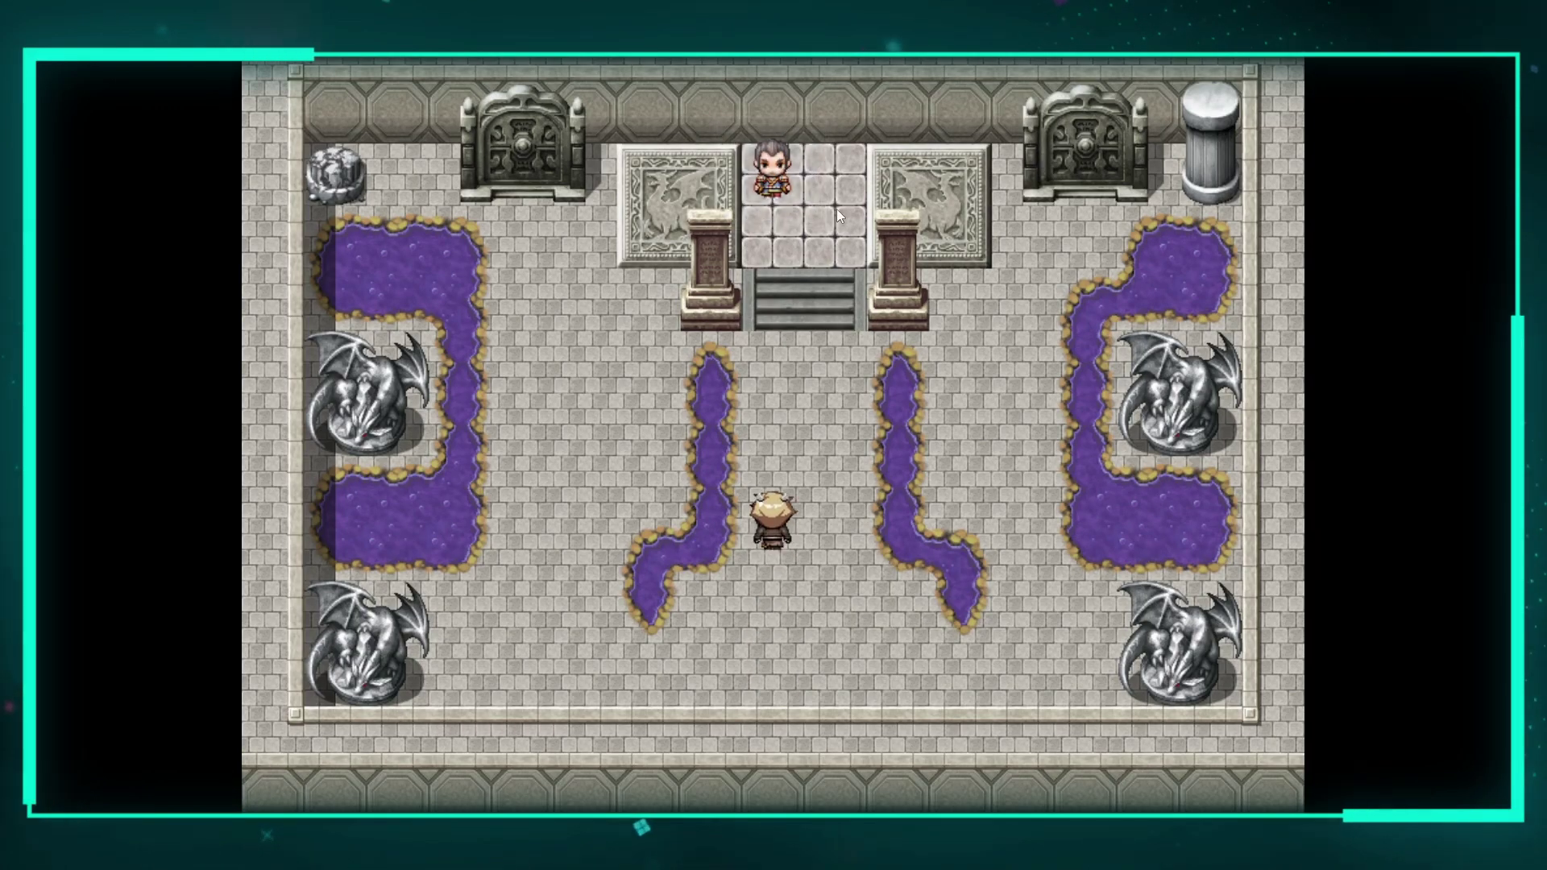
Talk to End NPC again, walk to the right lit statue and answer Yes to let the town be destroyed.
{"action": "left_click", "coordinate": [838, 434]}
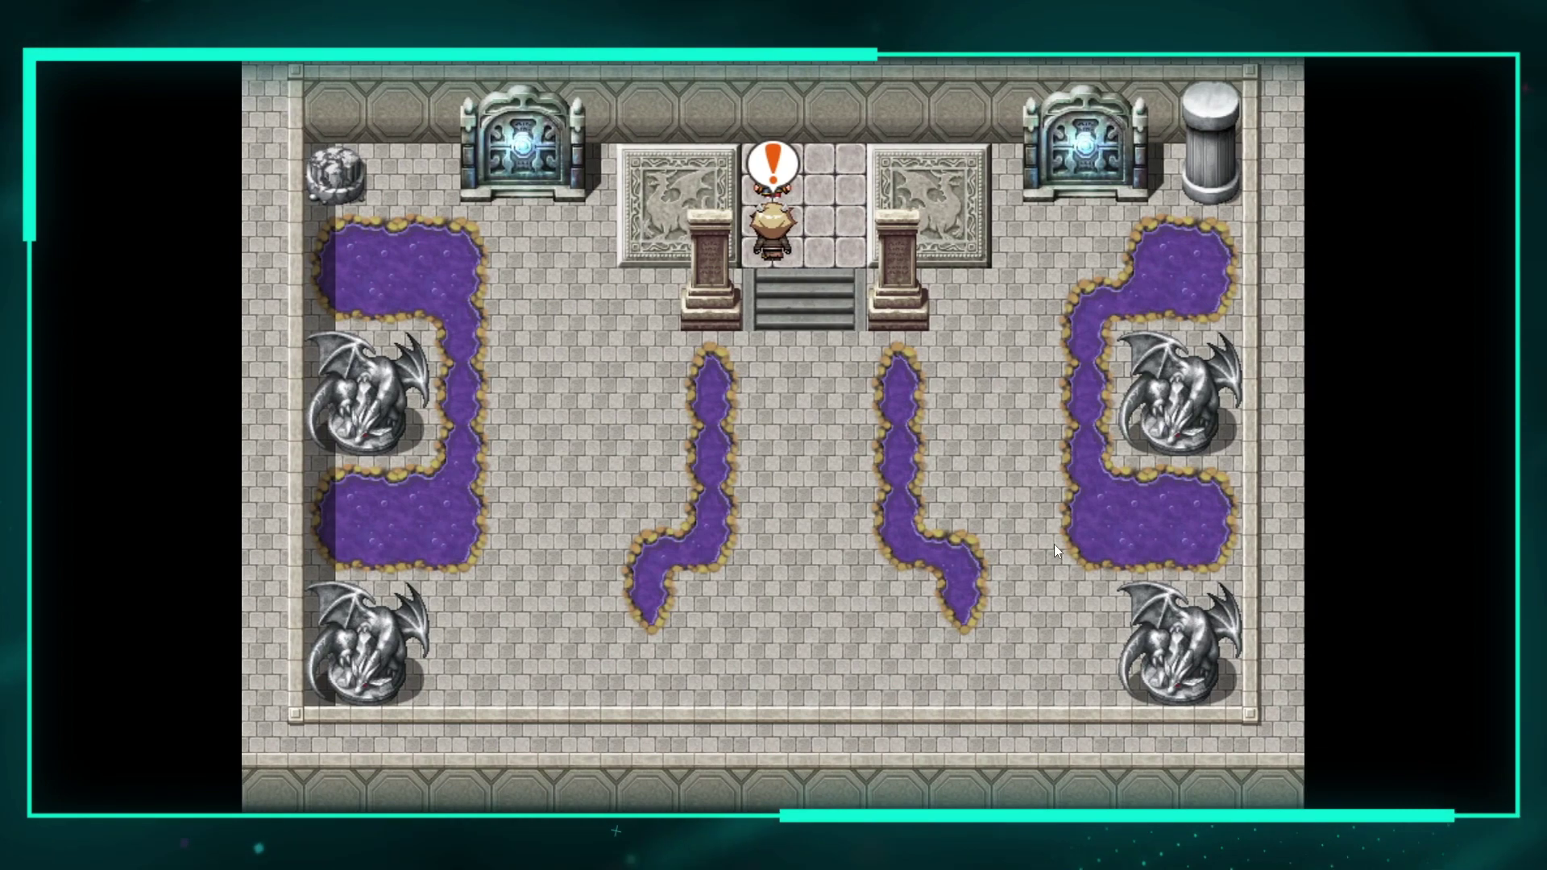
{"action": "left_click", "coordinate": [973, 692]}
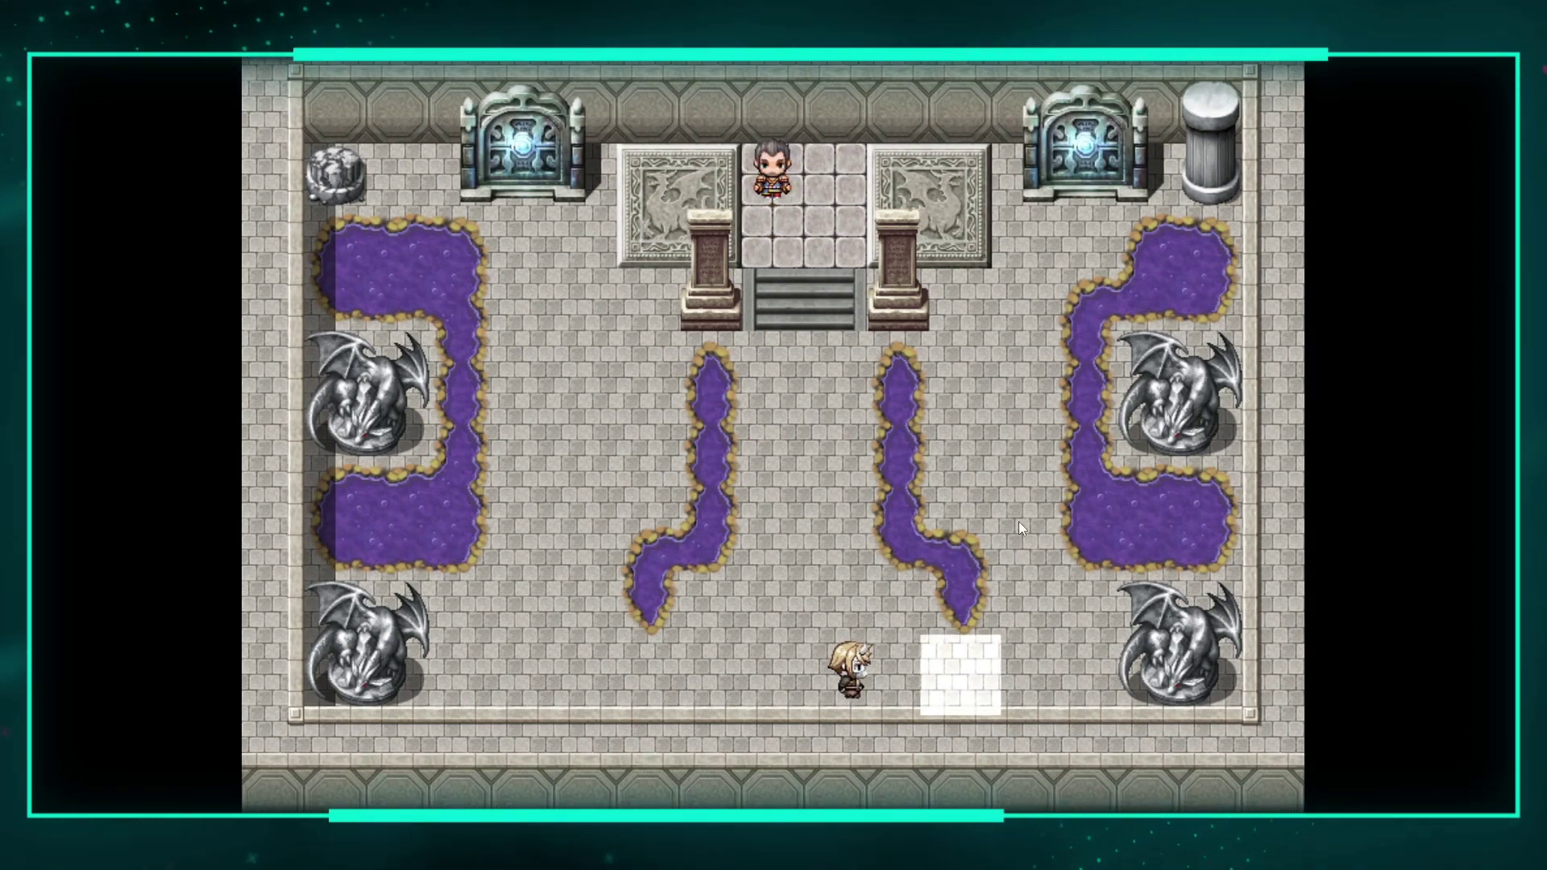
{"action": "left_click", "coordinate": [1024, 487]}
{"action": "left_click", "coordinate": [1071, 203]}
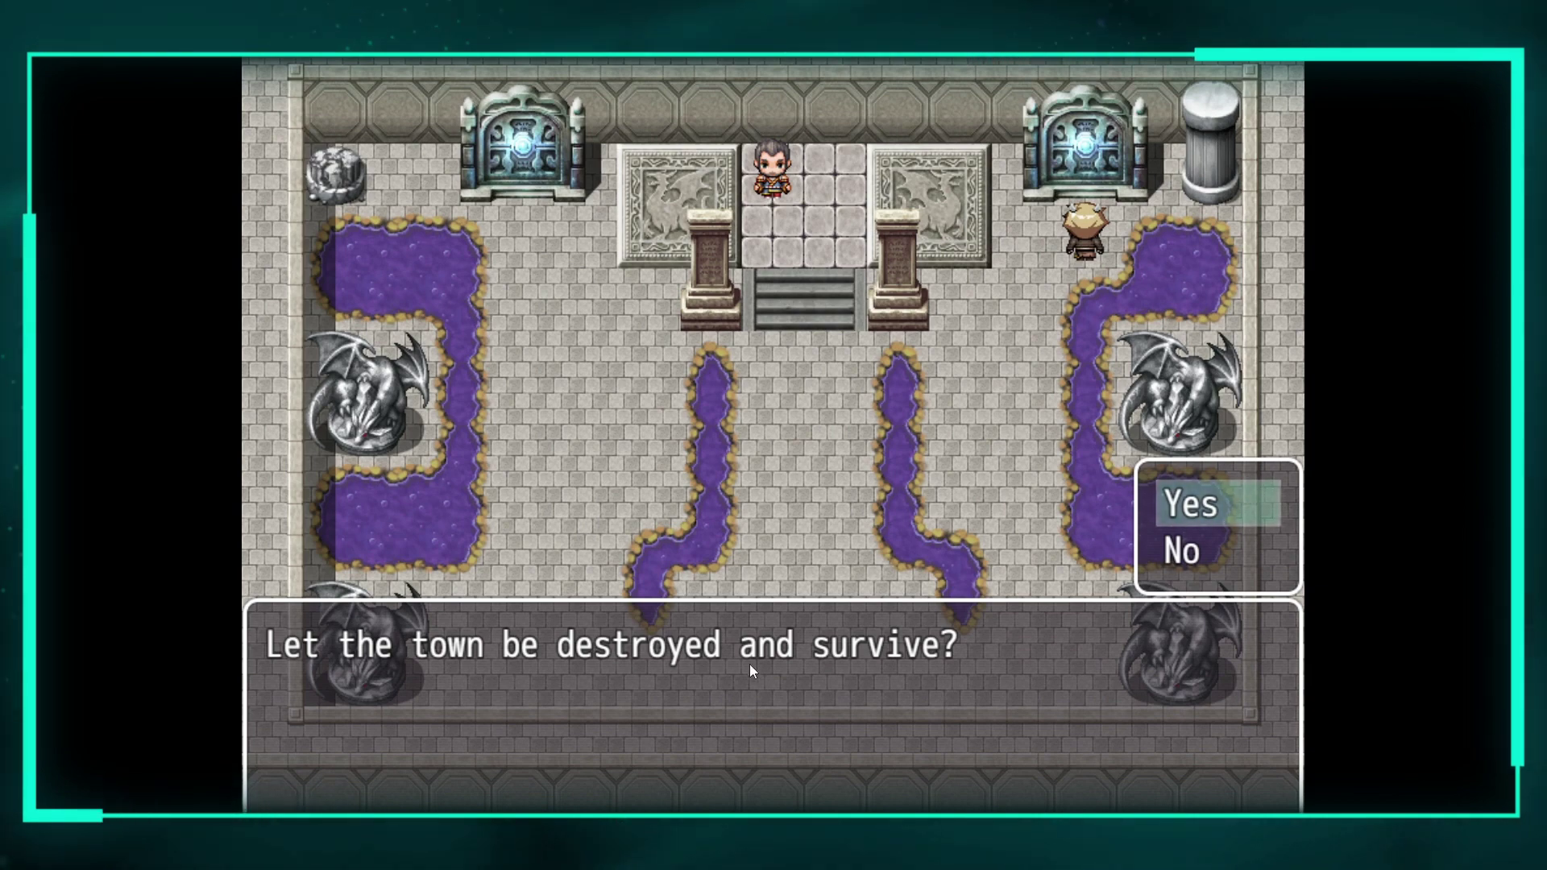
{"action": "left_click", "coordinate": [1191, 504]}
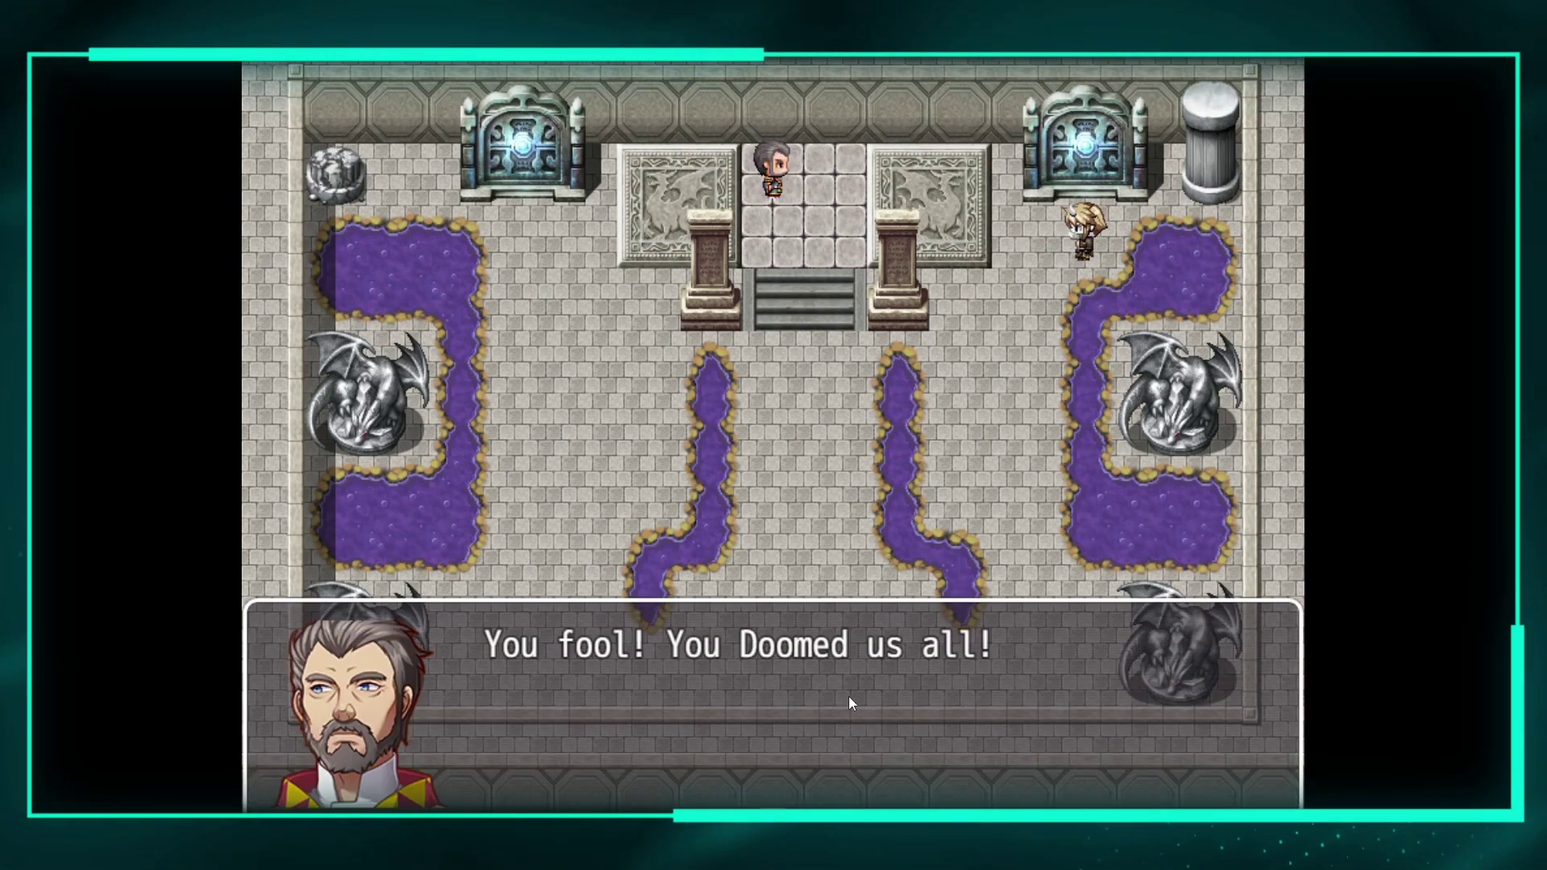
Dismiss End NPC's 'You fool!' line so the Game Over plays.
{"action": "left_click", "coordinate": [737, 587]}
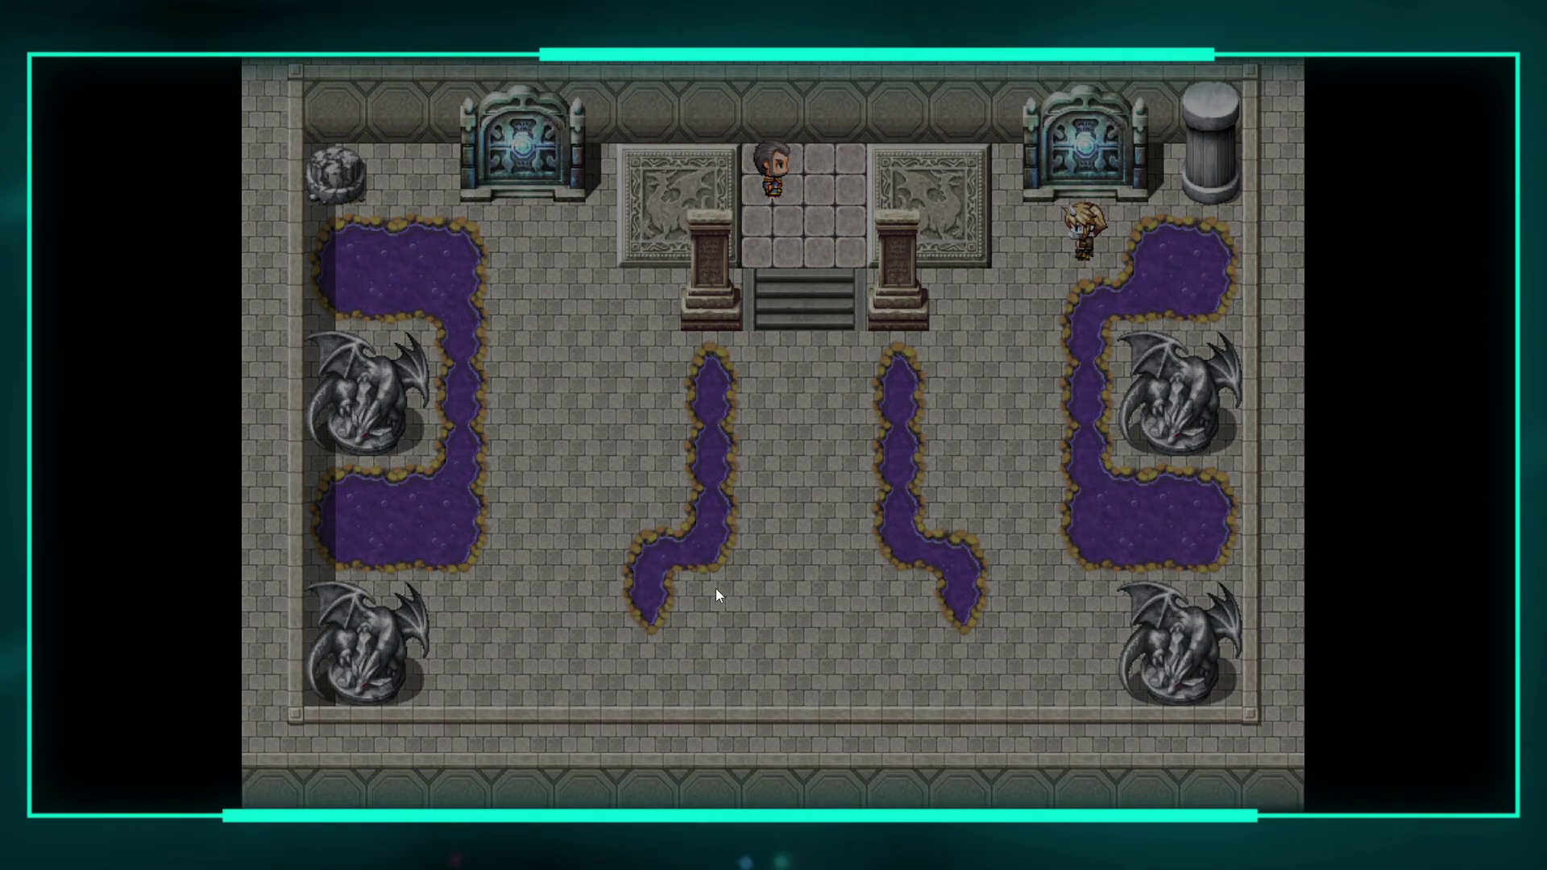